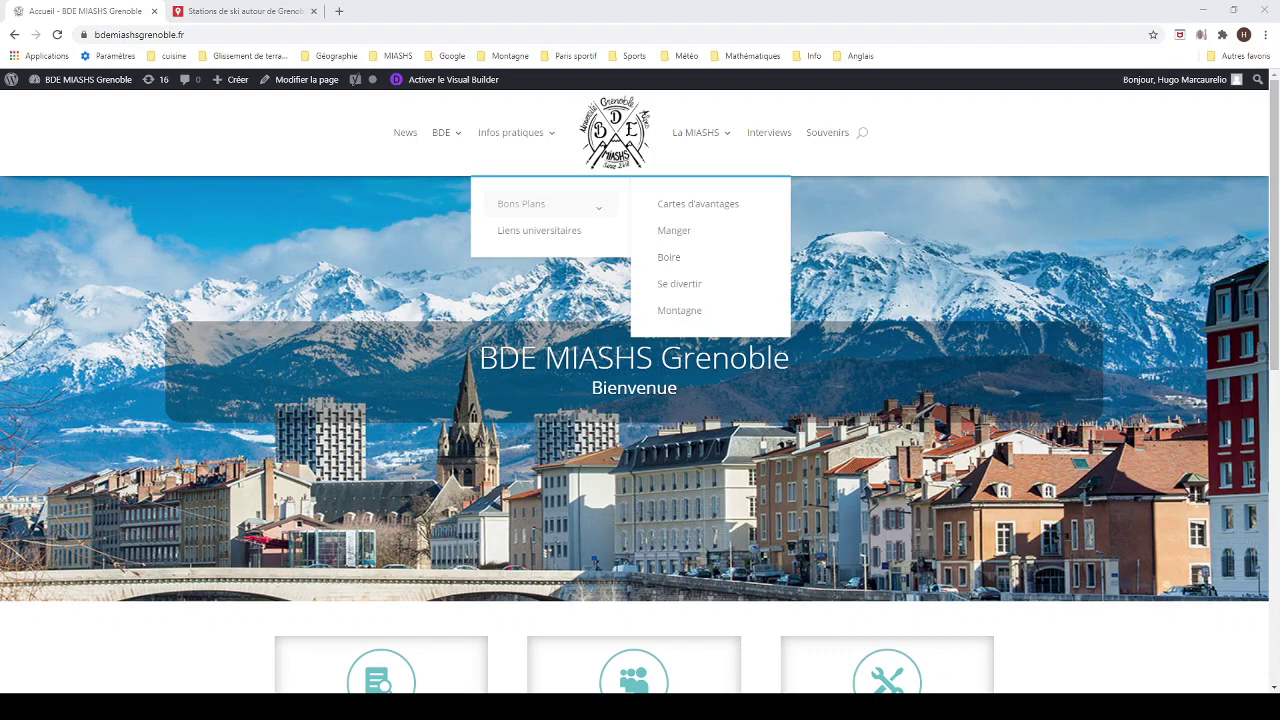
Open the Montagne page under Bons Plans and look over its ski resort map and the lists below it.
click(686, 316)
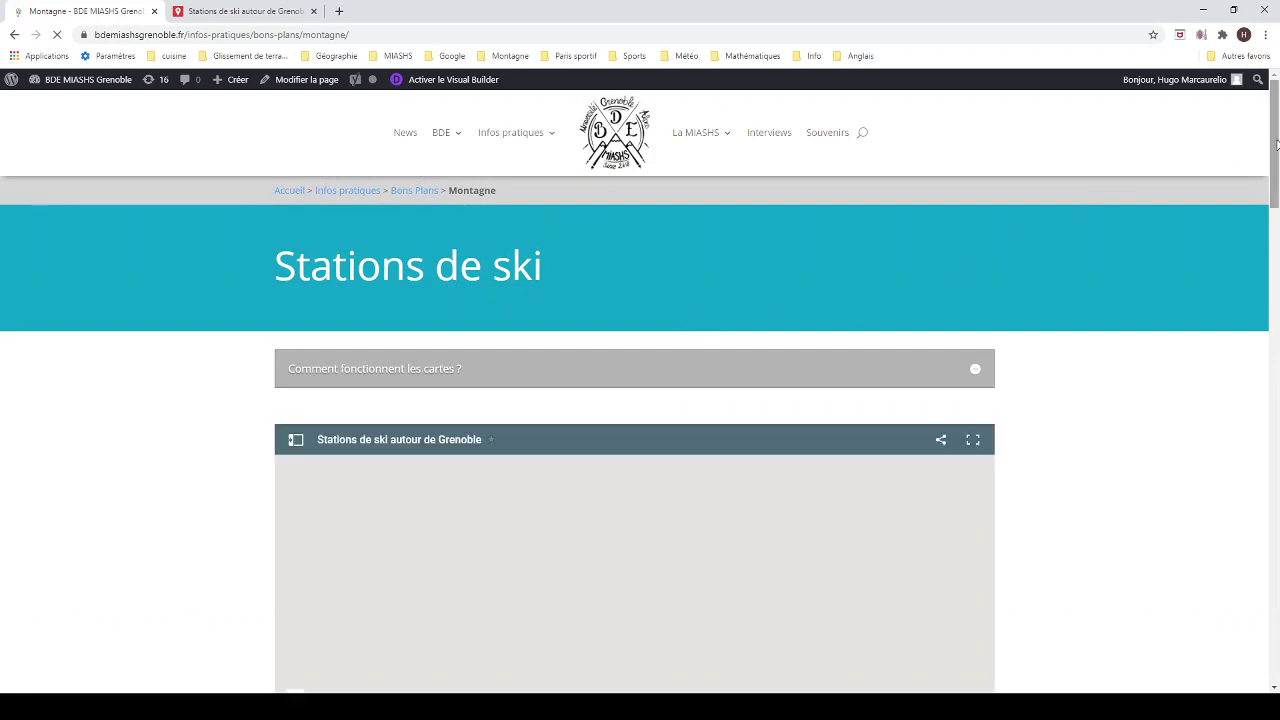
scroll(1265, 198, down, 3)
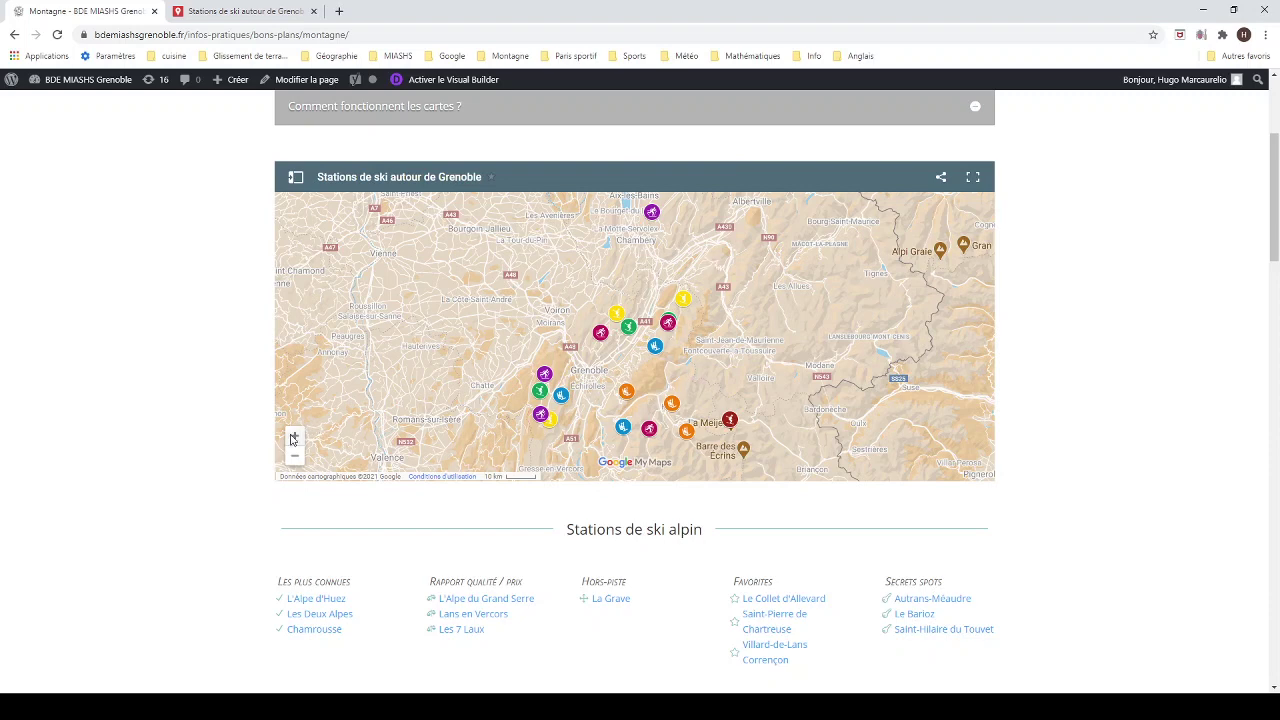
scroll(260, 447, down, 3)
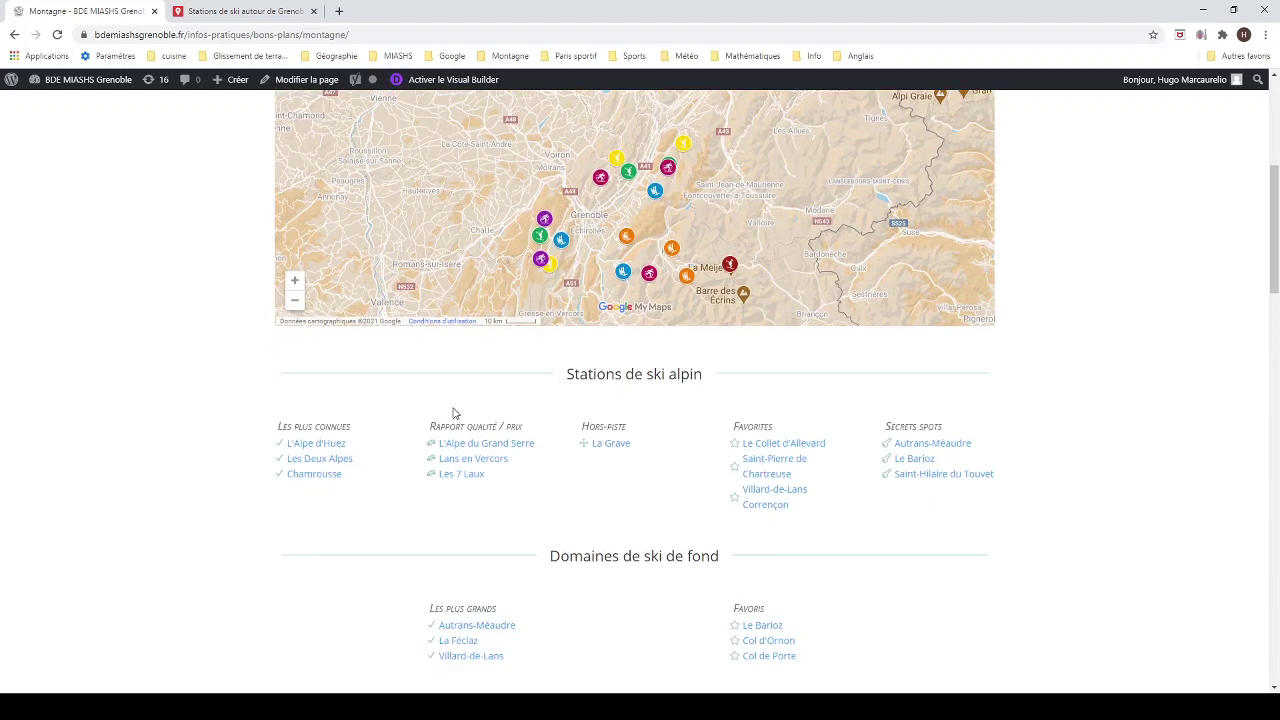
scroll(330, 420, up, 3)
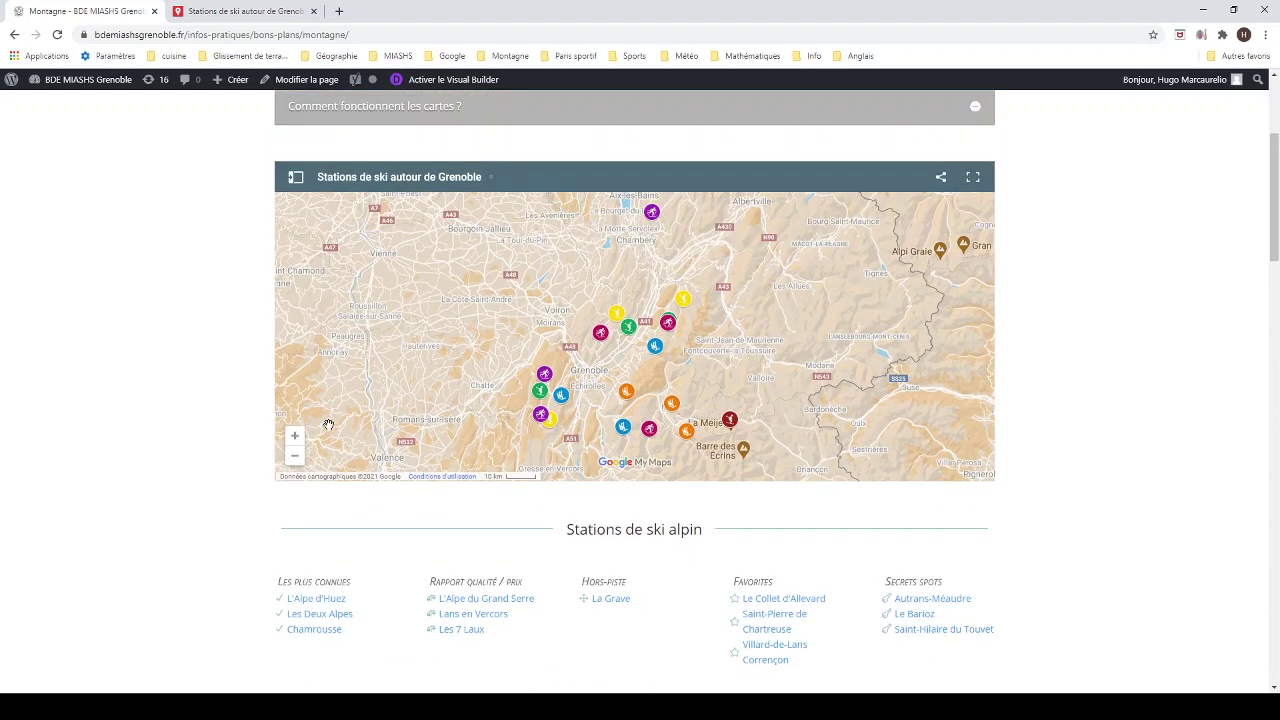
View the Col de Porte entry through its map marker and its link in the Favoris list, then close both views.
click(599, 339)
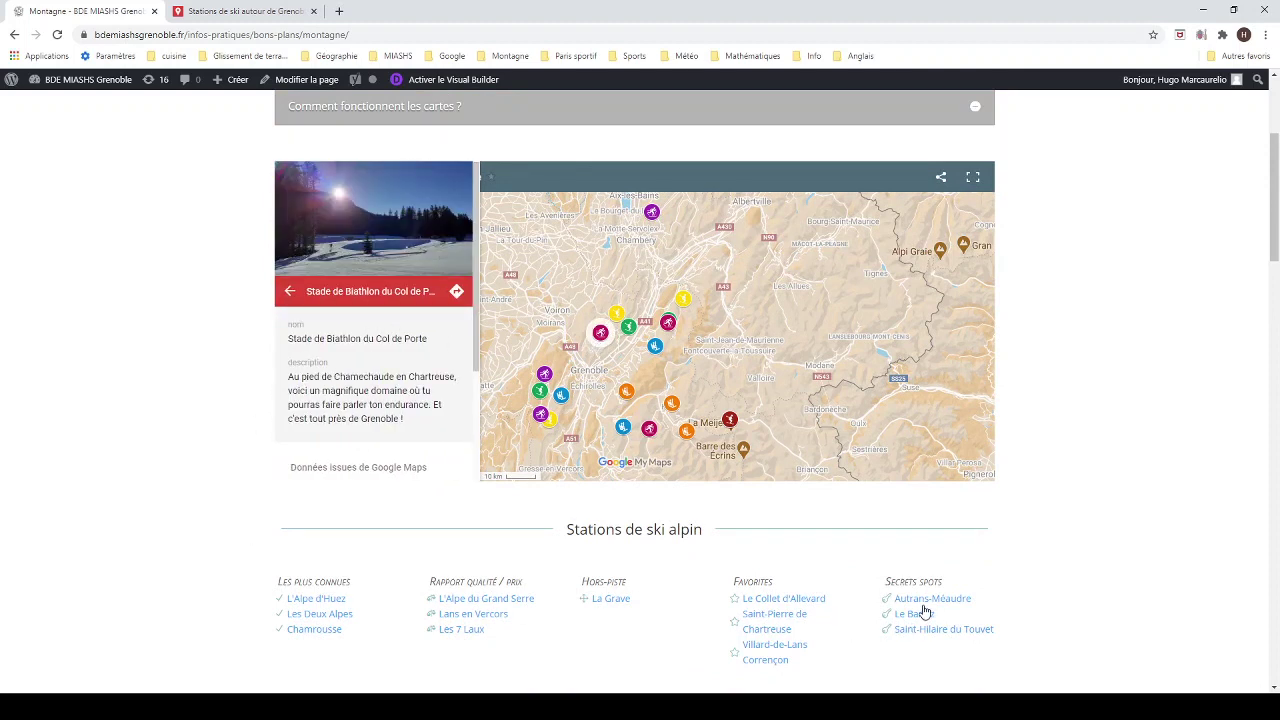
scroll(838, 606, down, 3)
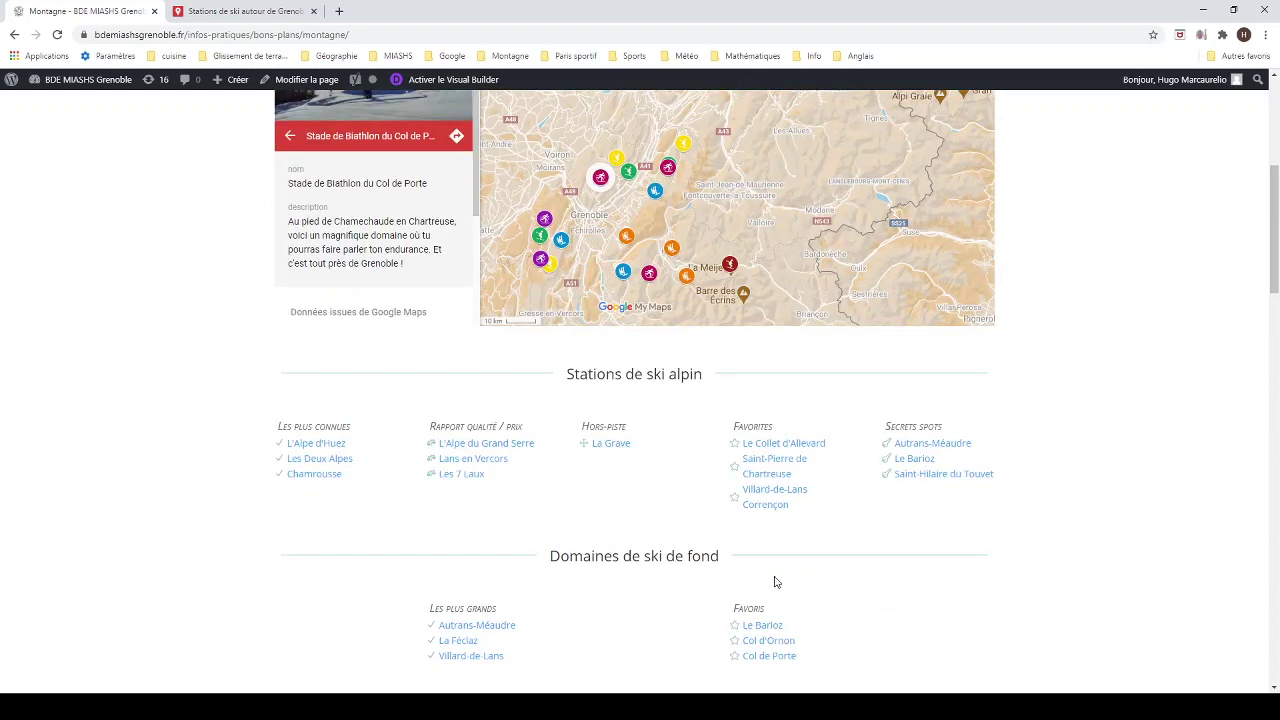
click(755, 657)
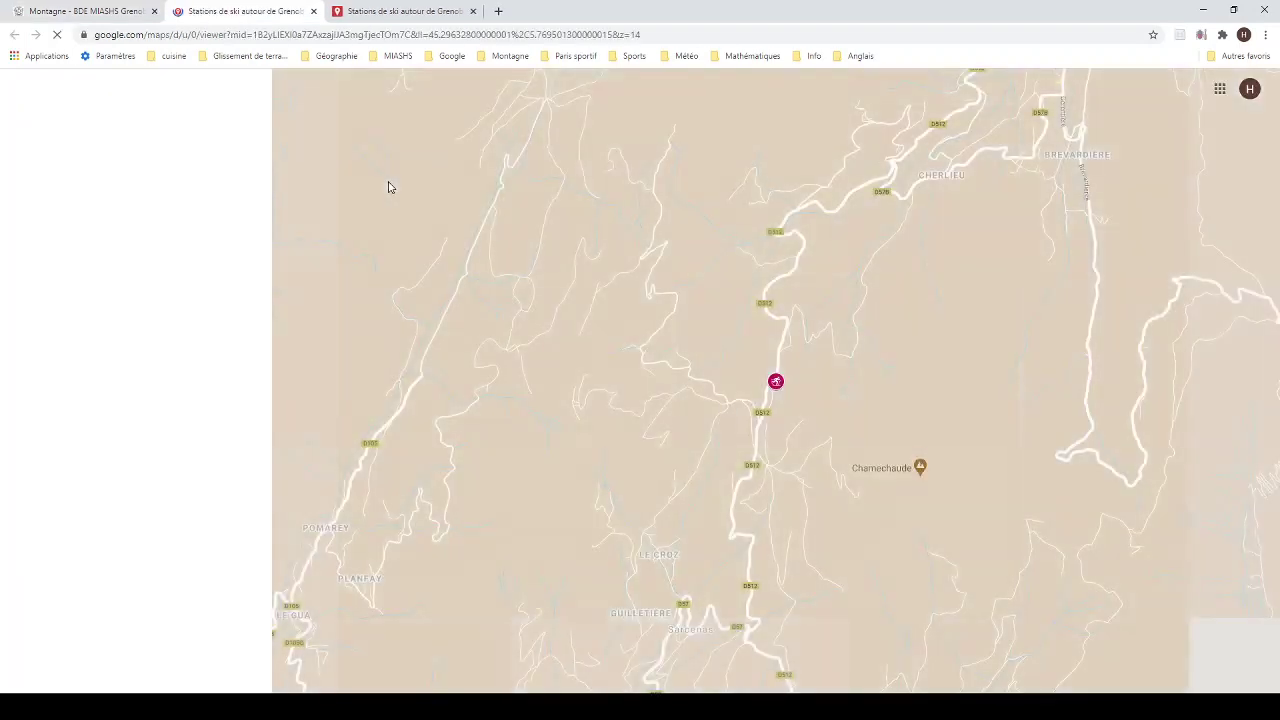
click(313, 11)
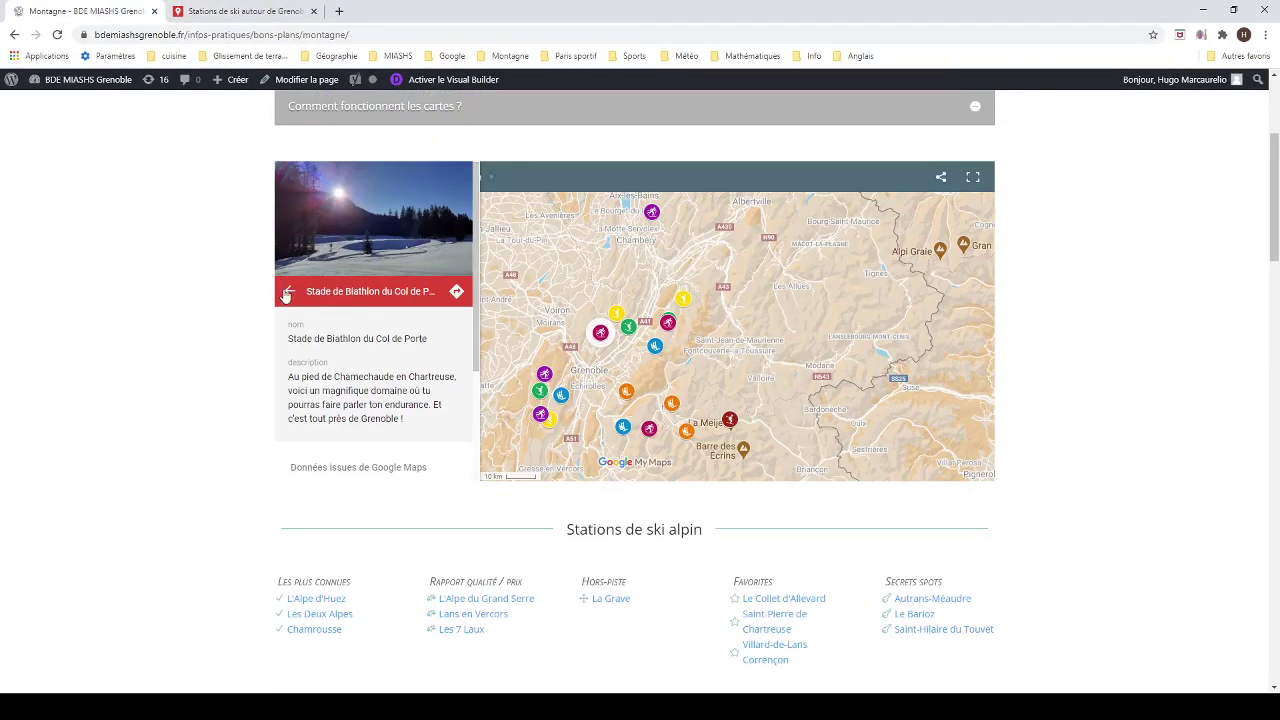
click(289, 291)
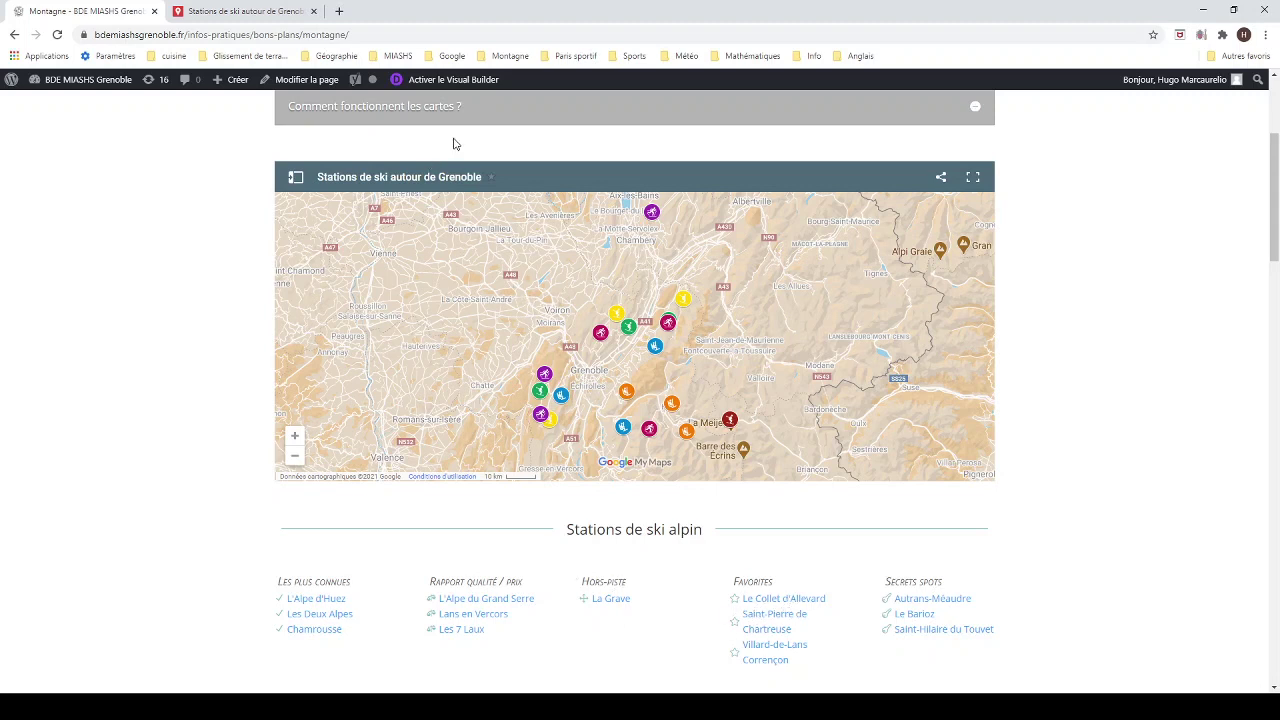
Activate the Visual Builder on the Montagne page and bring the ski resort map into view.
click(443, 84)
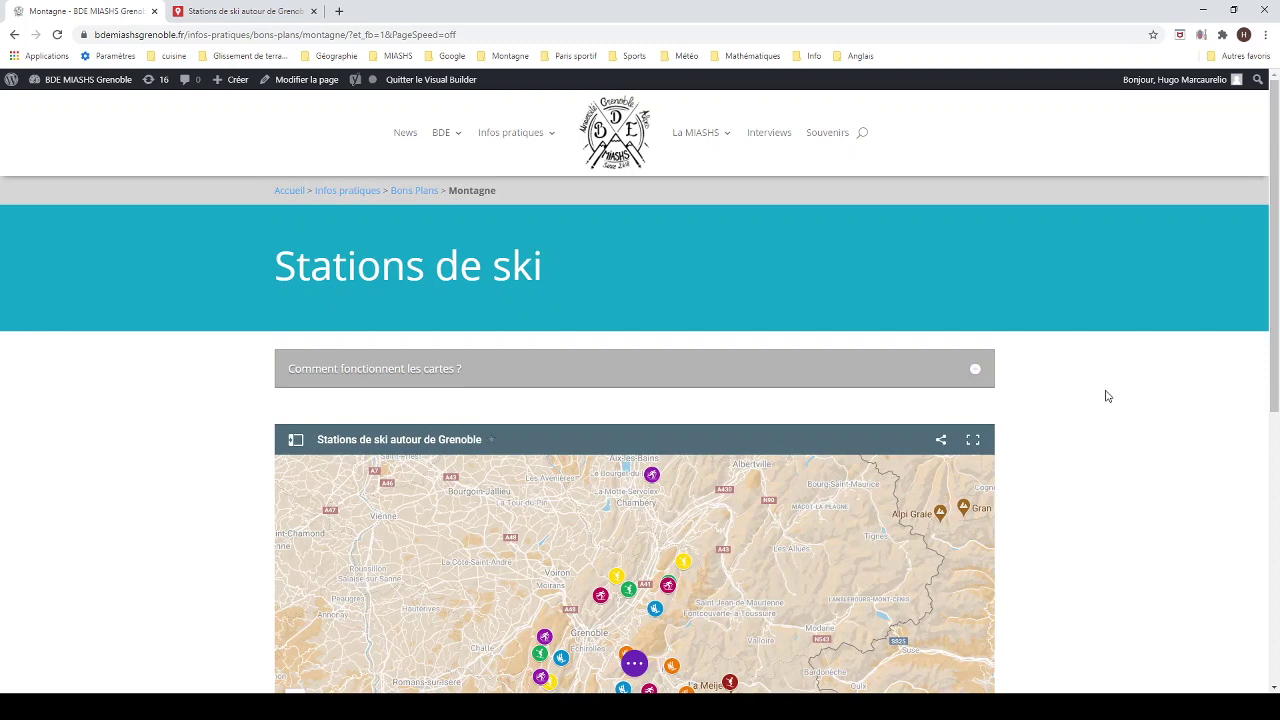
scroll(1264, 205, down, 2)
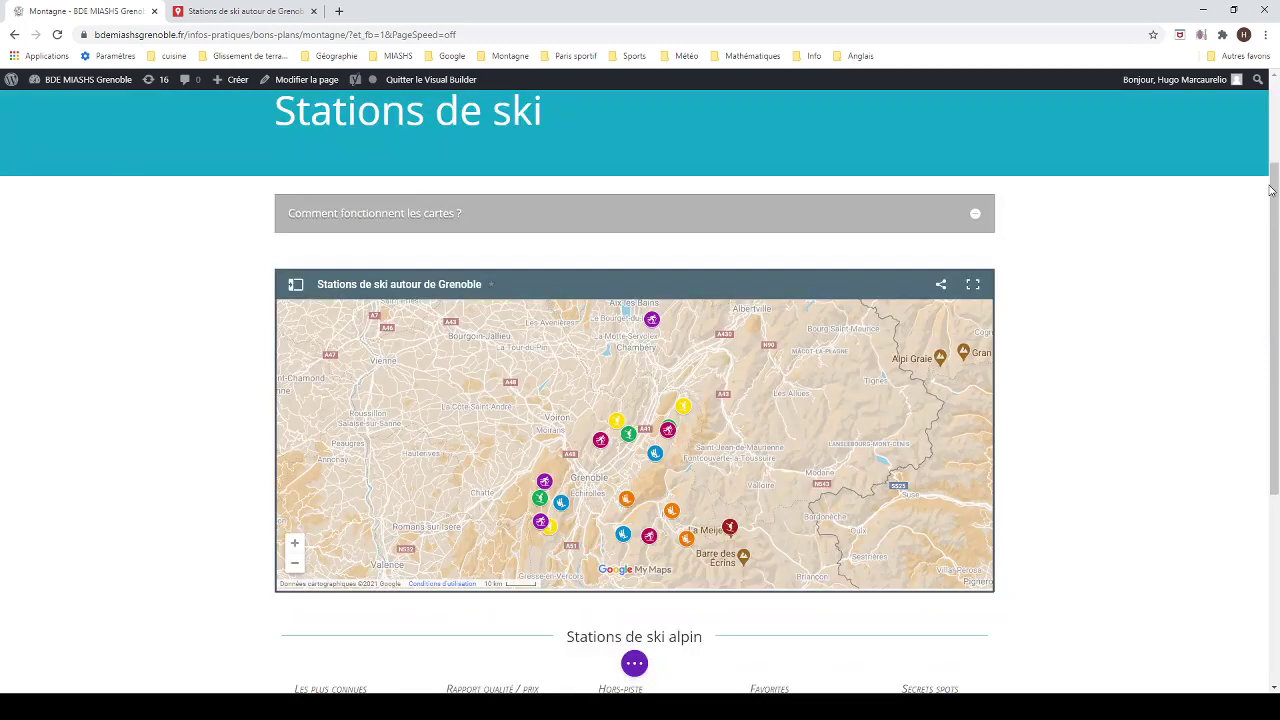
Switch to Google My Maps, open the ski resort map for editing and show the details of Stade de Biathlon du Col de Porte.
key(ctrl+Tab)
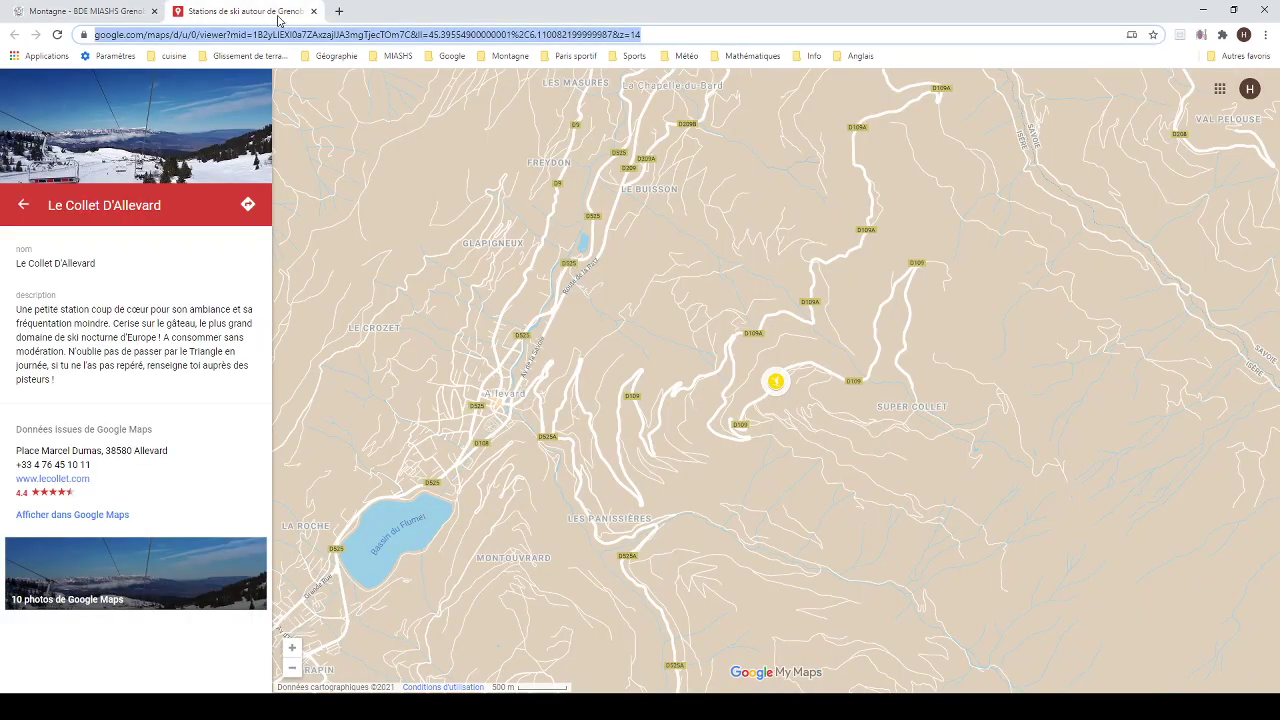
click(25, 204)
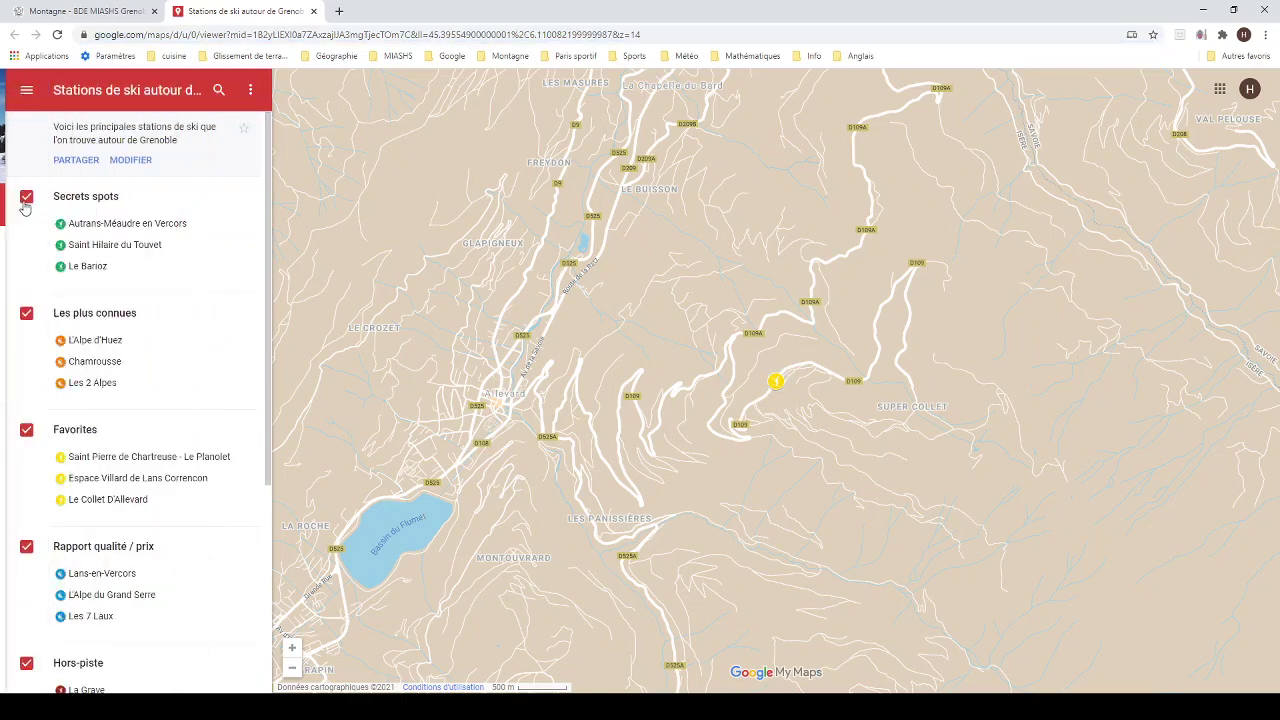
click(121, 163)
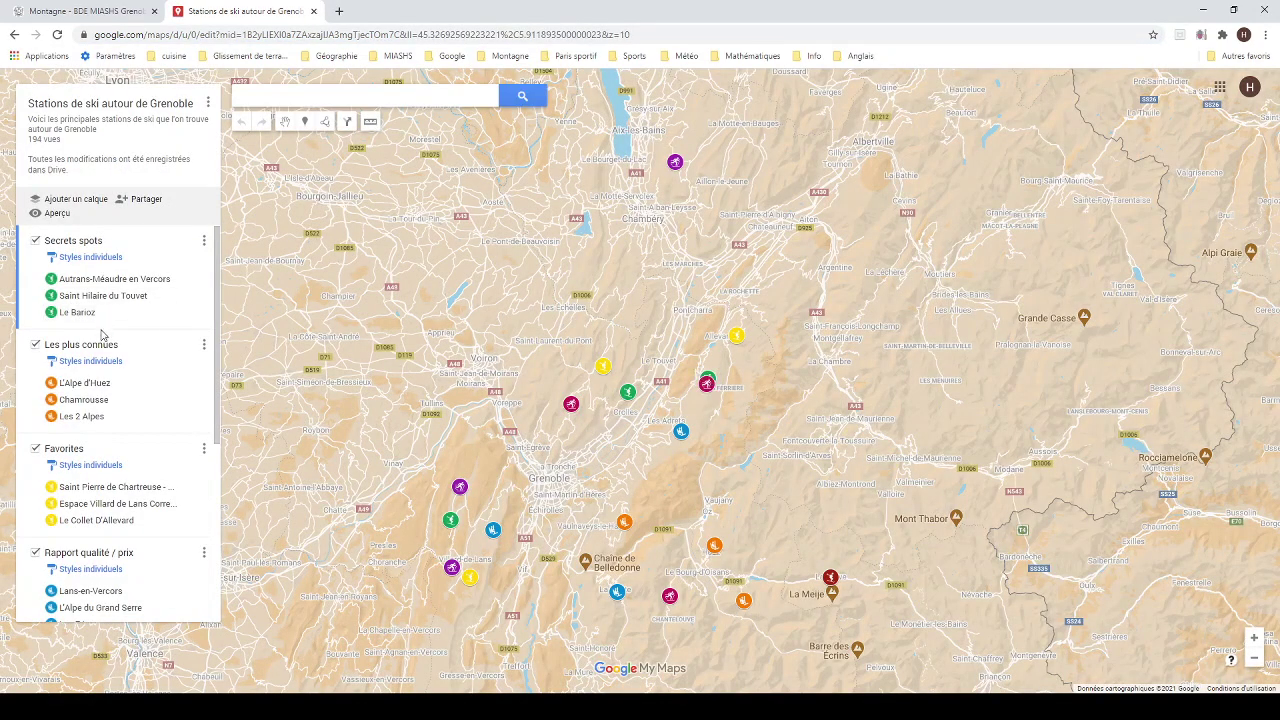
scroll(125, 448, down, 3)
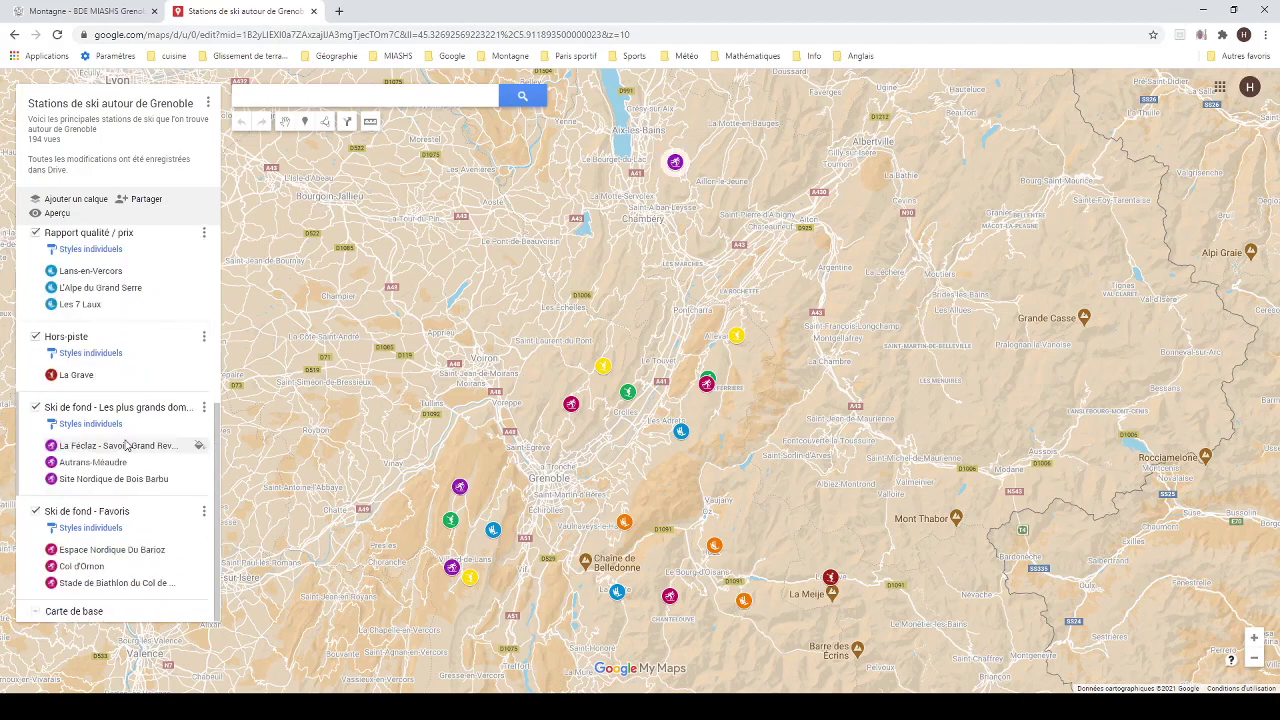
click(116, 587)
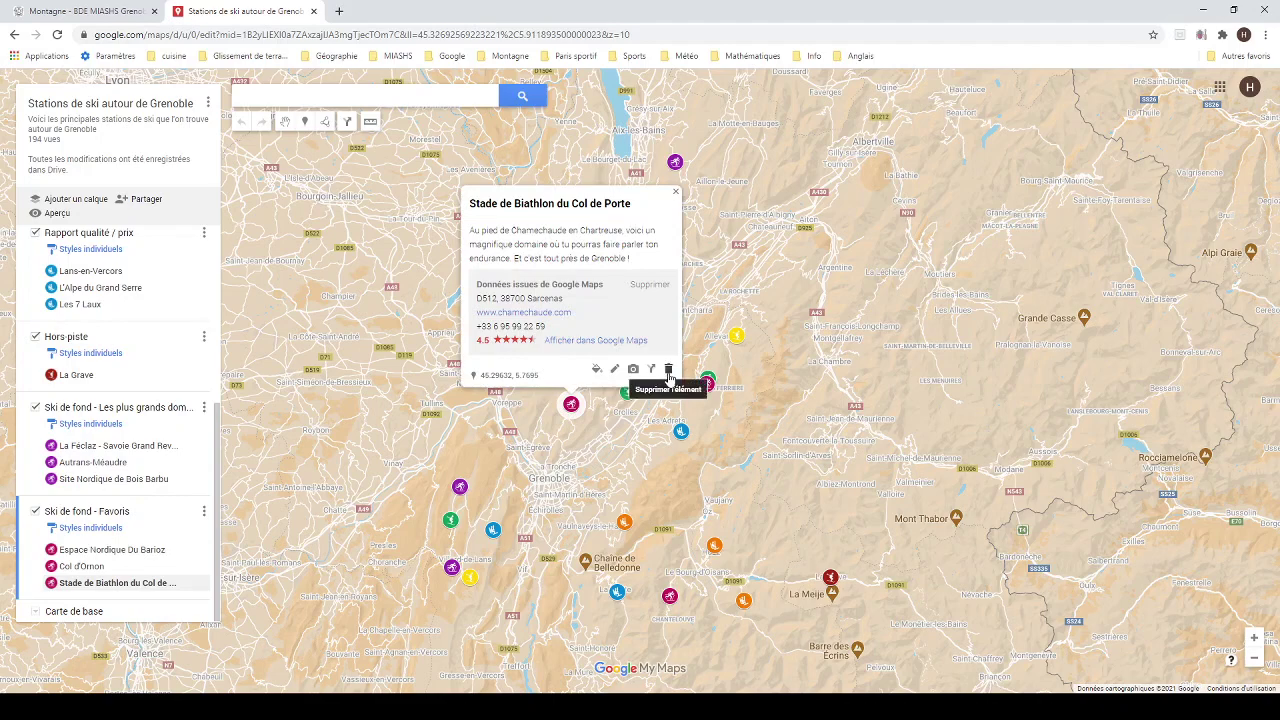
Return to the Montagne page and inspect the items of the Favoris icon list under Domaines de ski de fond, discarding any changes.
click(28, 11)
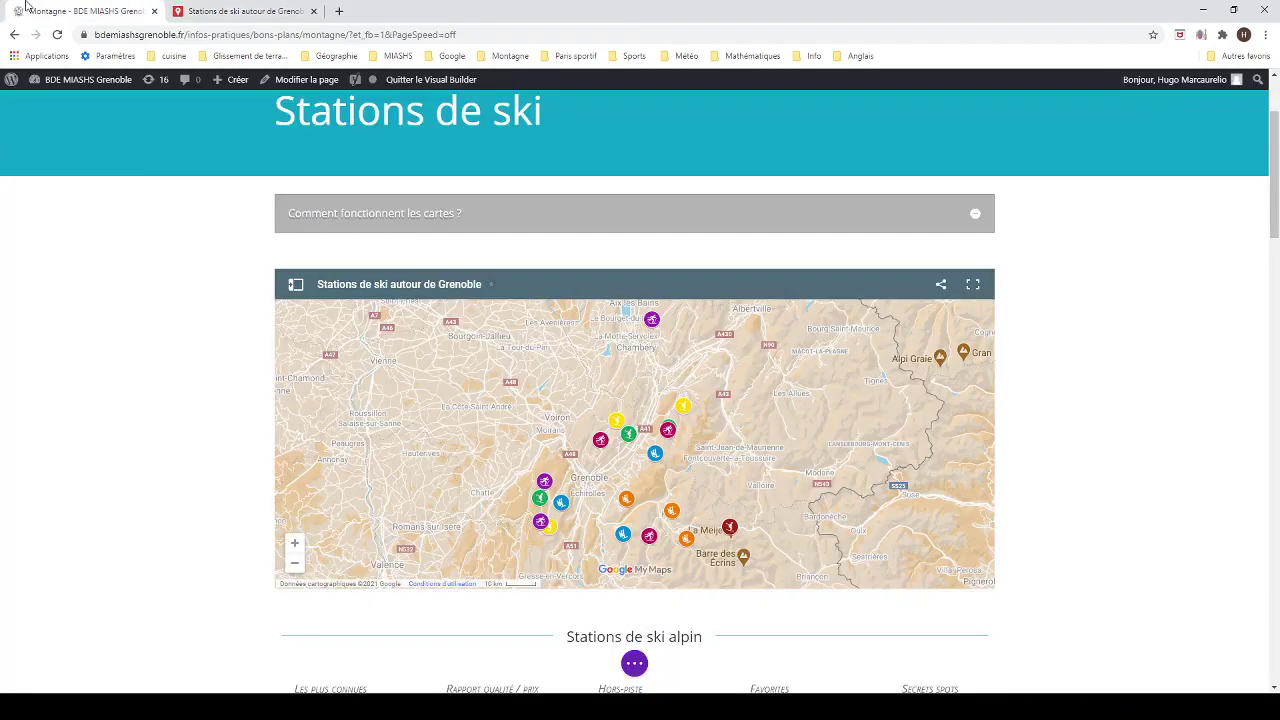
scroll(203, 330, down, 3)
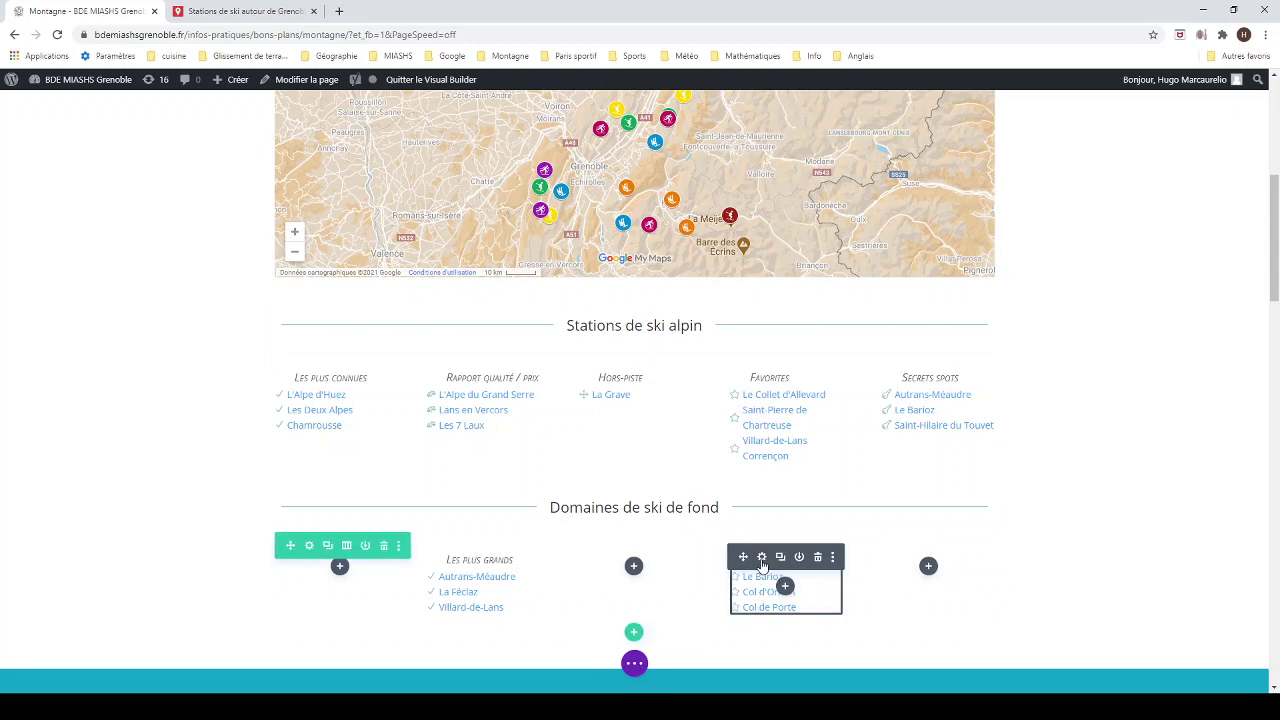
click(762, 562)
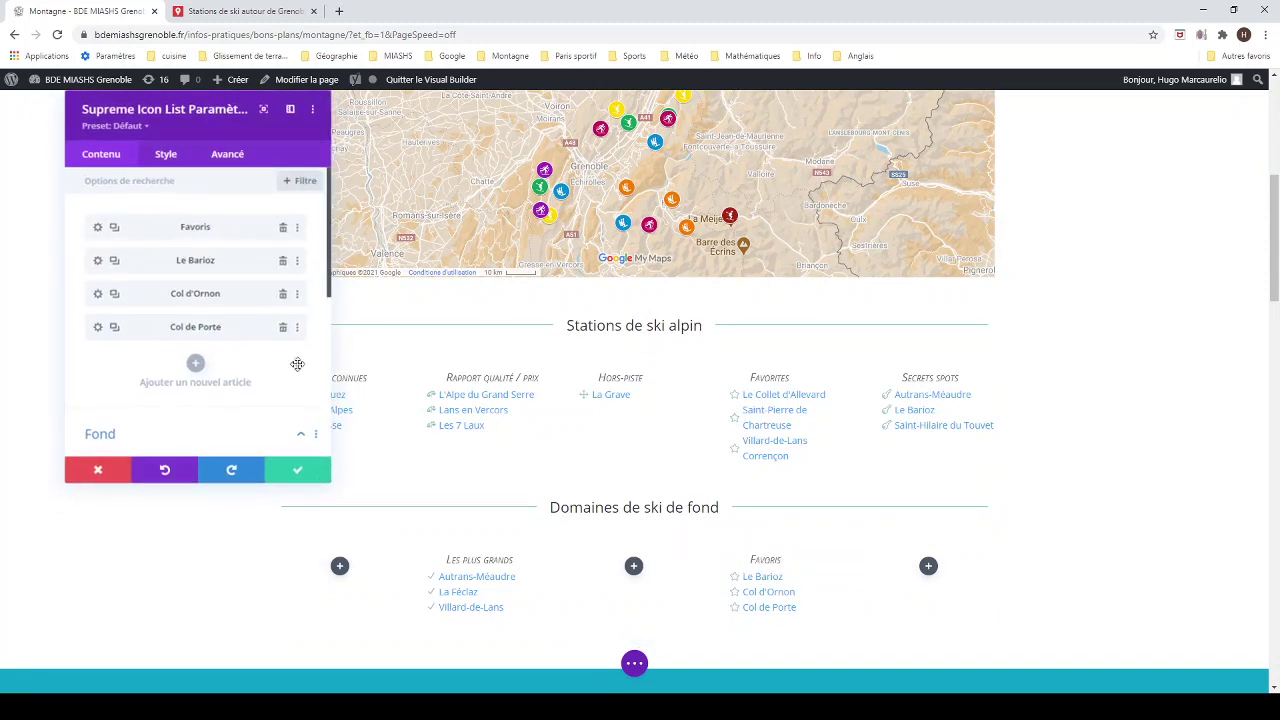
click(96, 470)
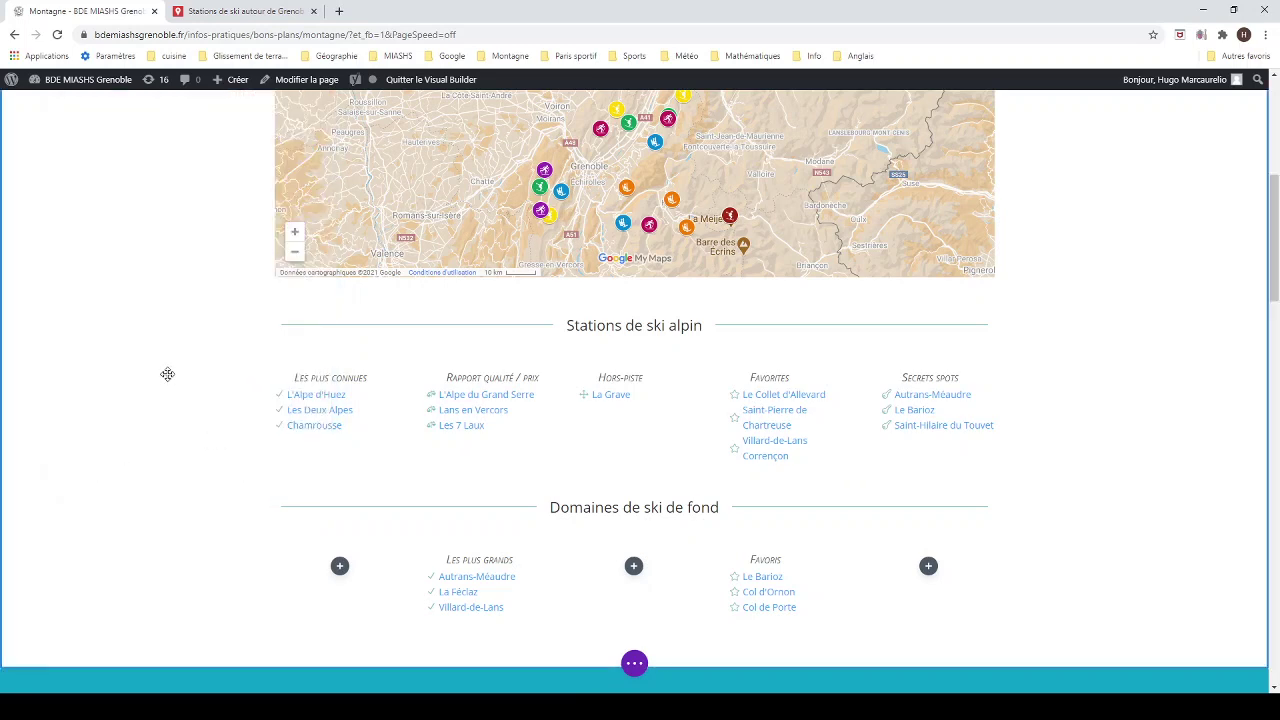
scroll(166, 371, up, 3)
In Google My Maps, open the description of Stade de Biathlon du Col de Porte for editing and close it without changes.
click(216, 14)
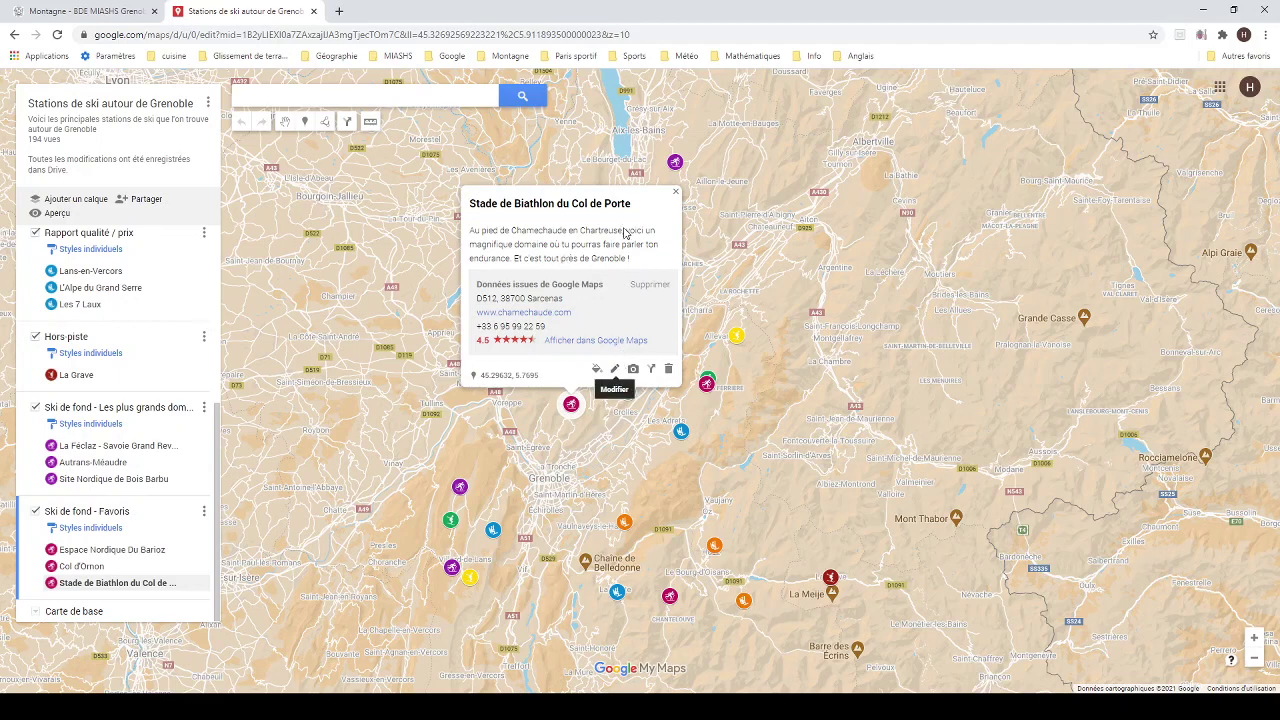
click(675, 191)
click(576, 407)
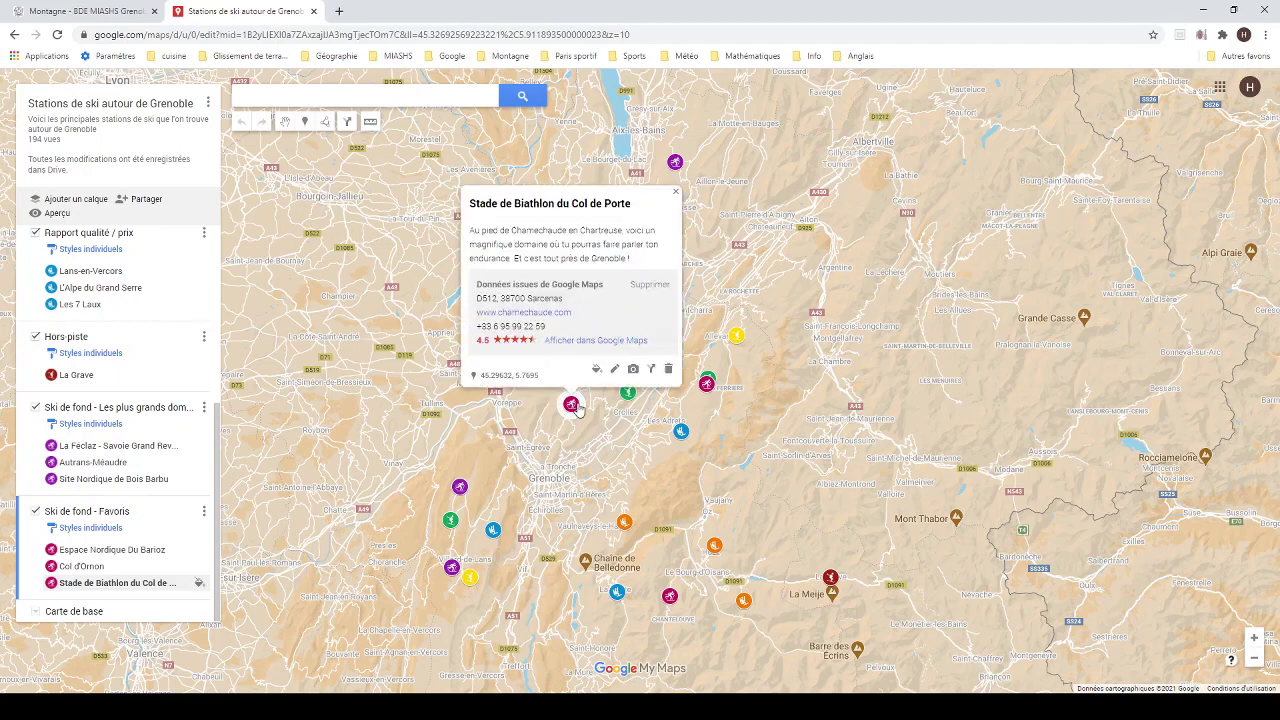
click(614, 369)
click(541, 242)
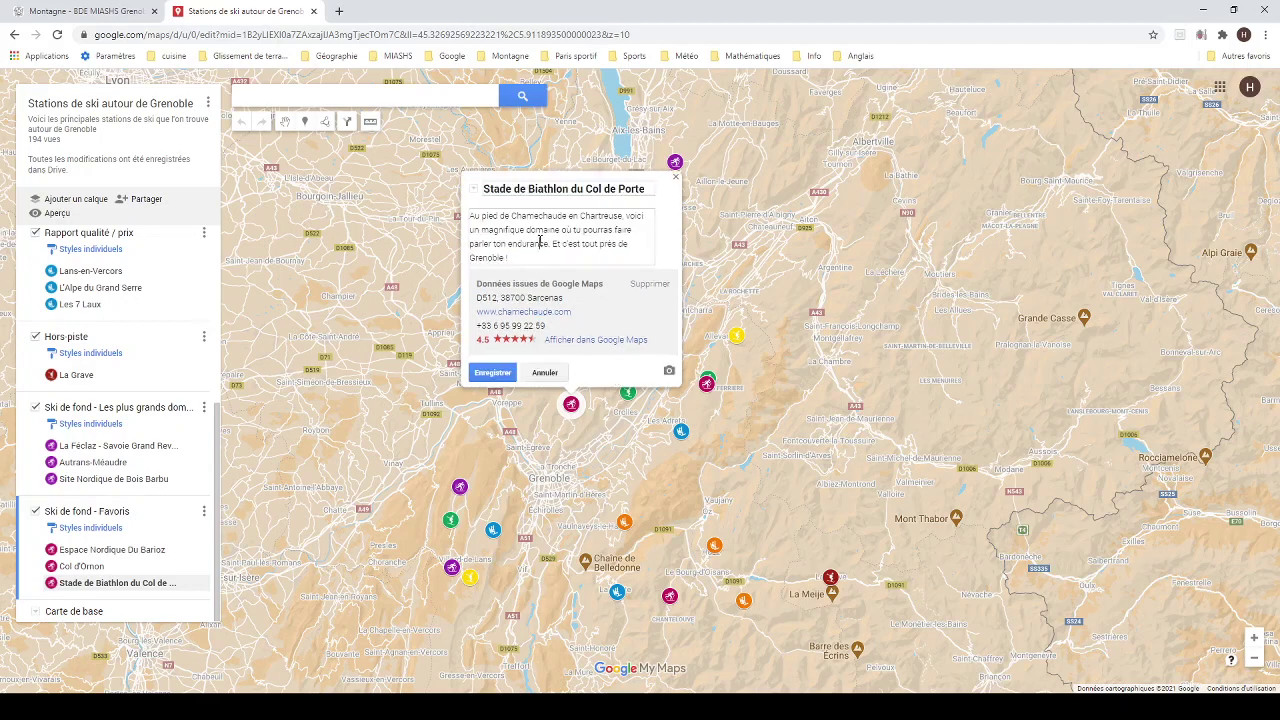
click(676, 180)
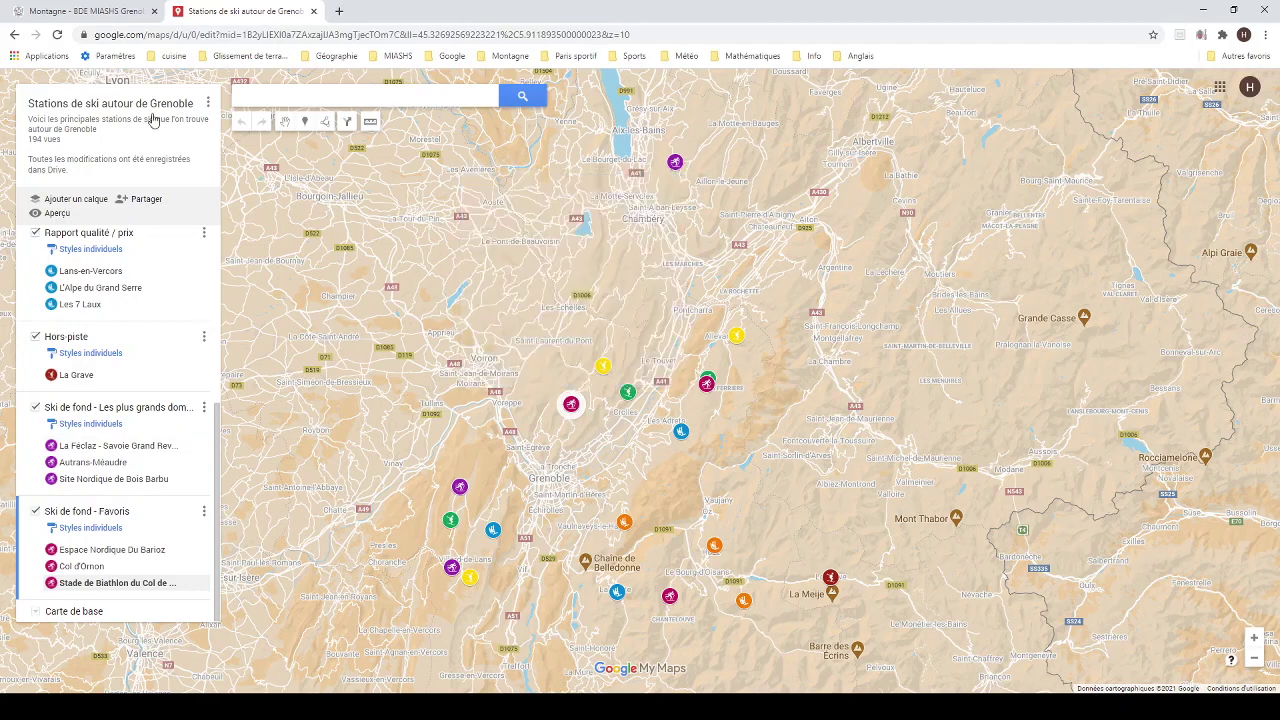
click(80, 10)
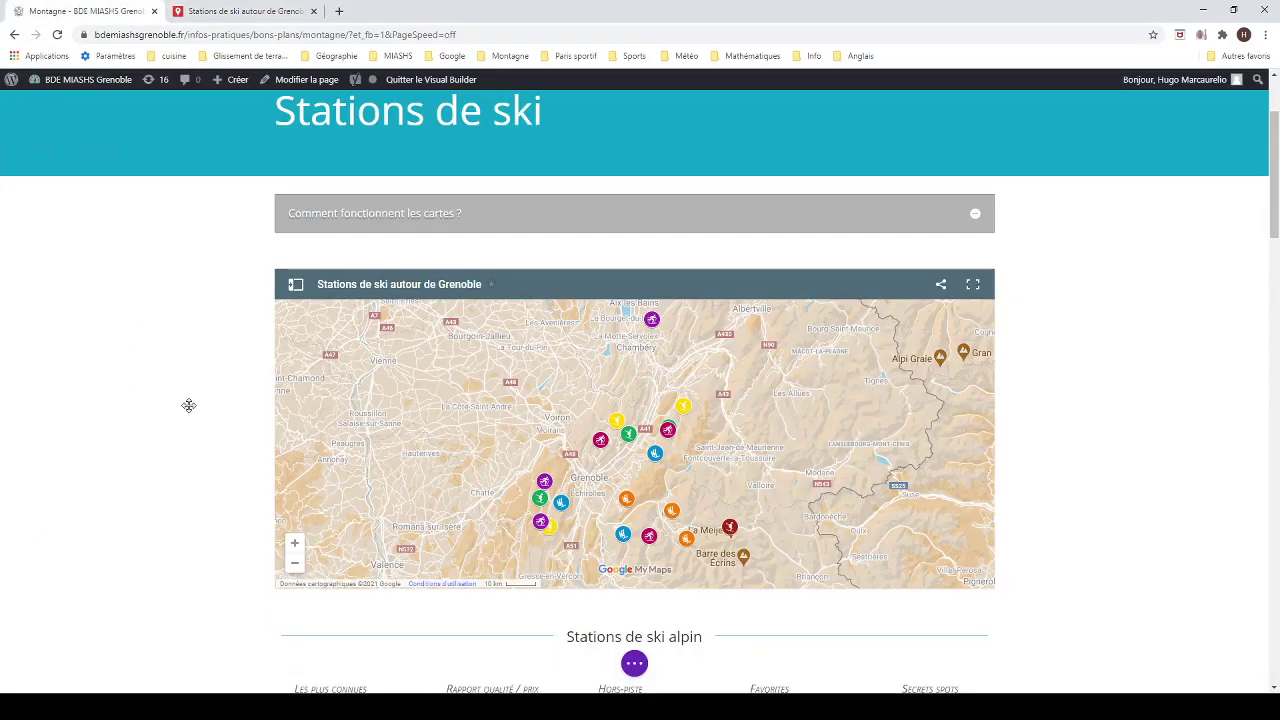
scroll(189, 405, down, 2)
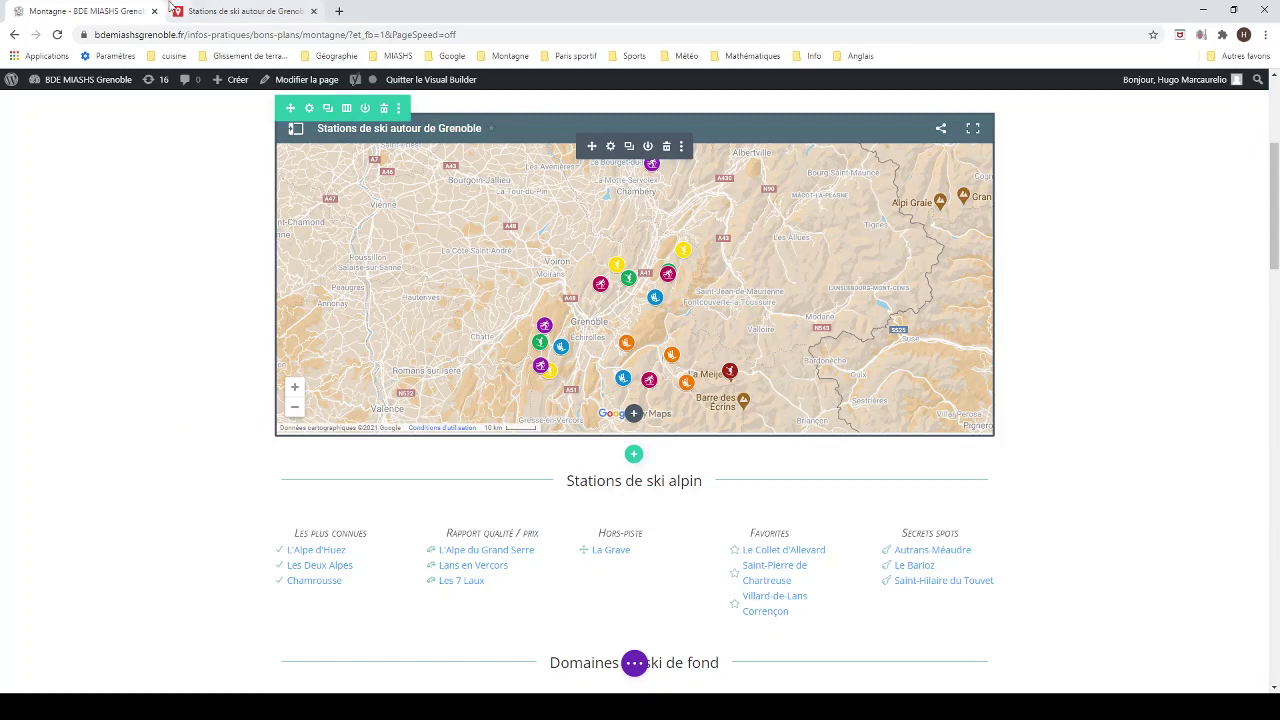
Add a new layer to the Google My Maps ski resort map and name it ski.
click(240, 10)
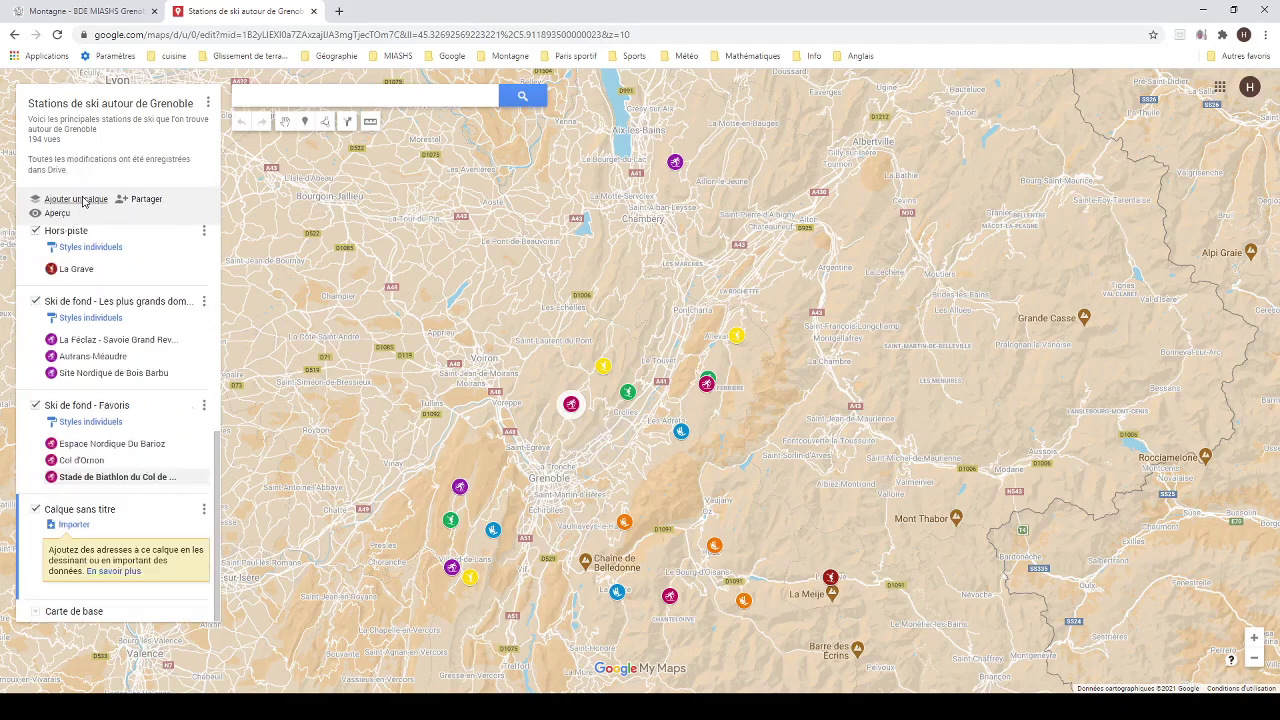
click(75, 511)
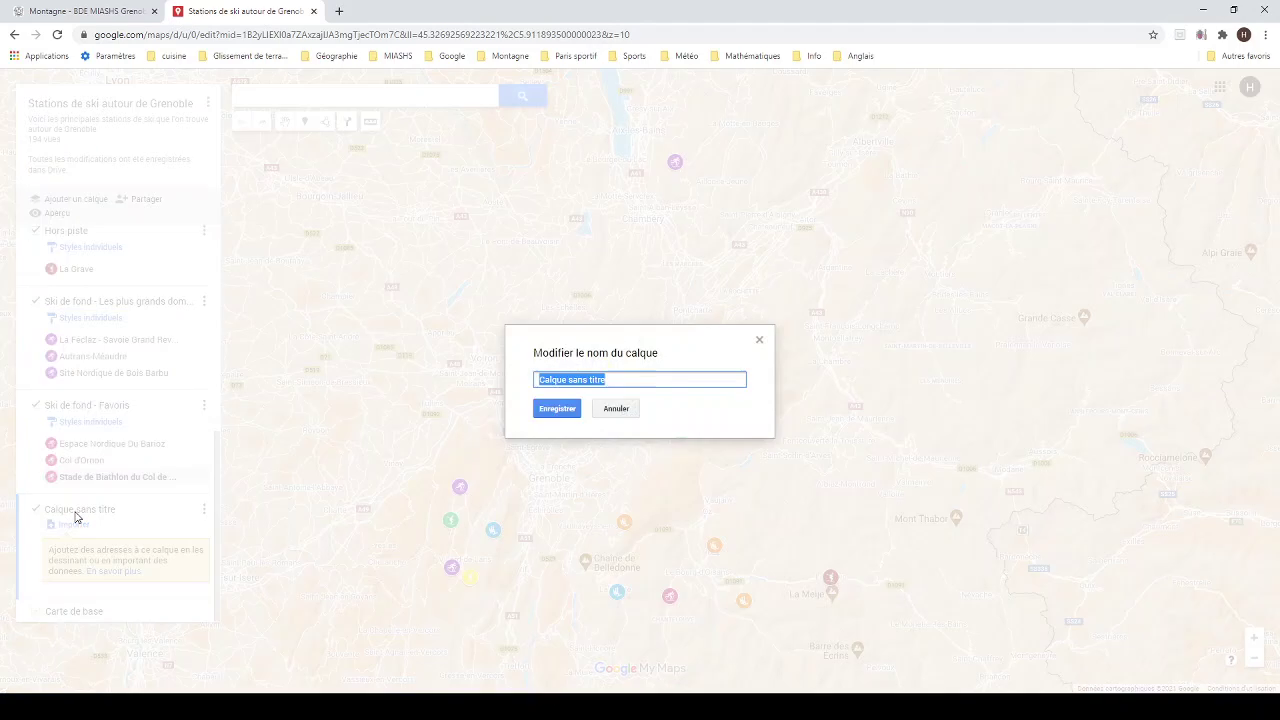
key(BackSpace)
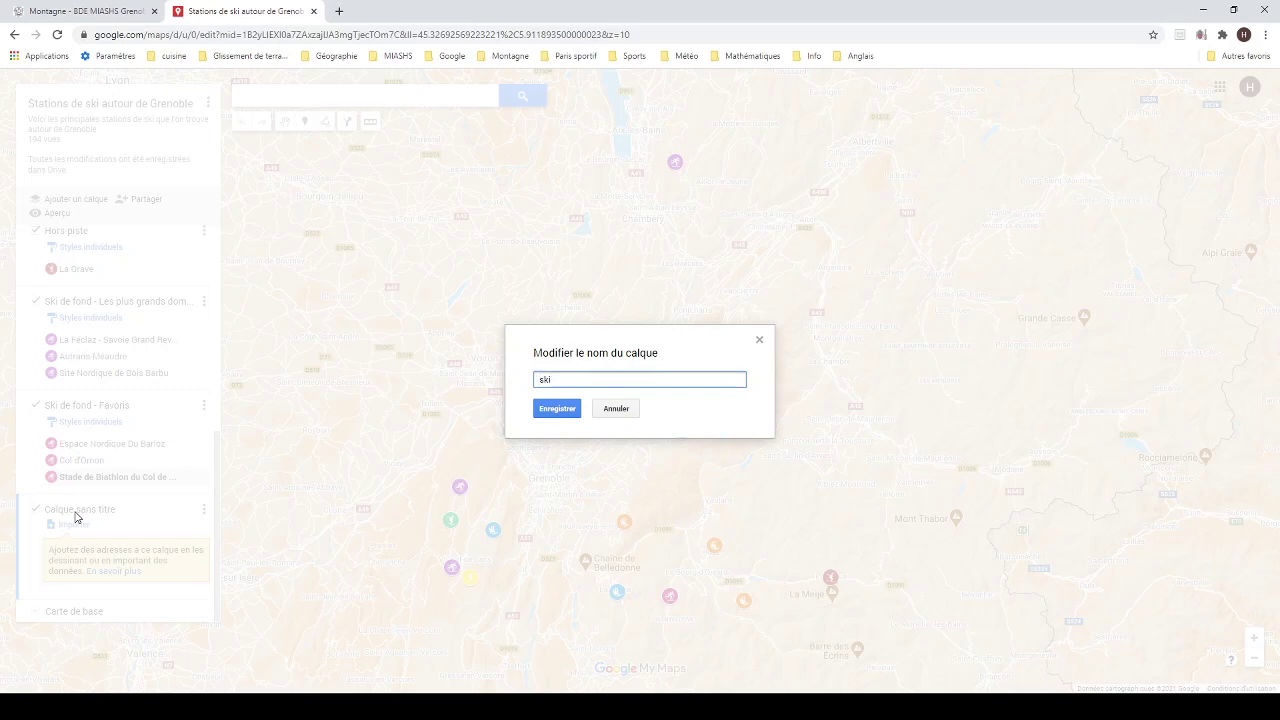
click(545, 410)
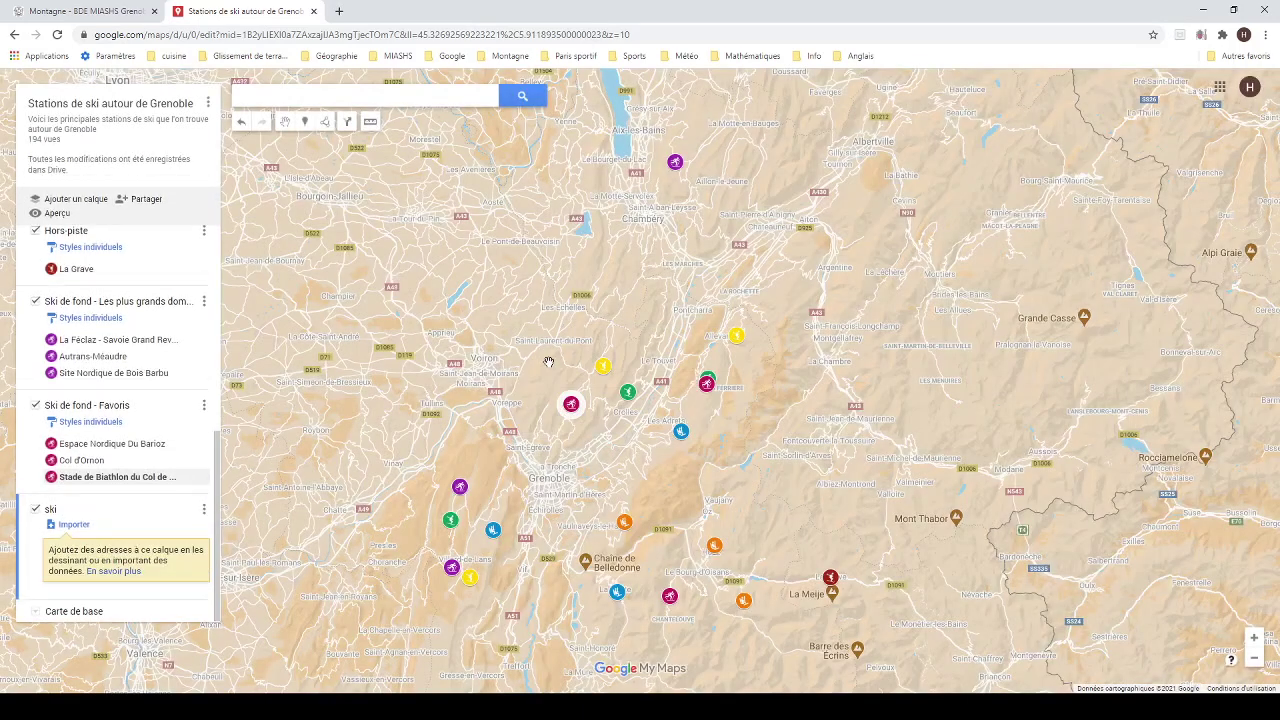
Change the base map to the standard Google map style.
click(34, 614)
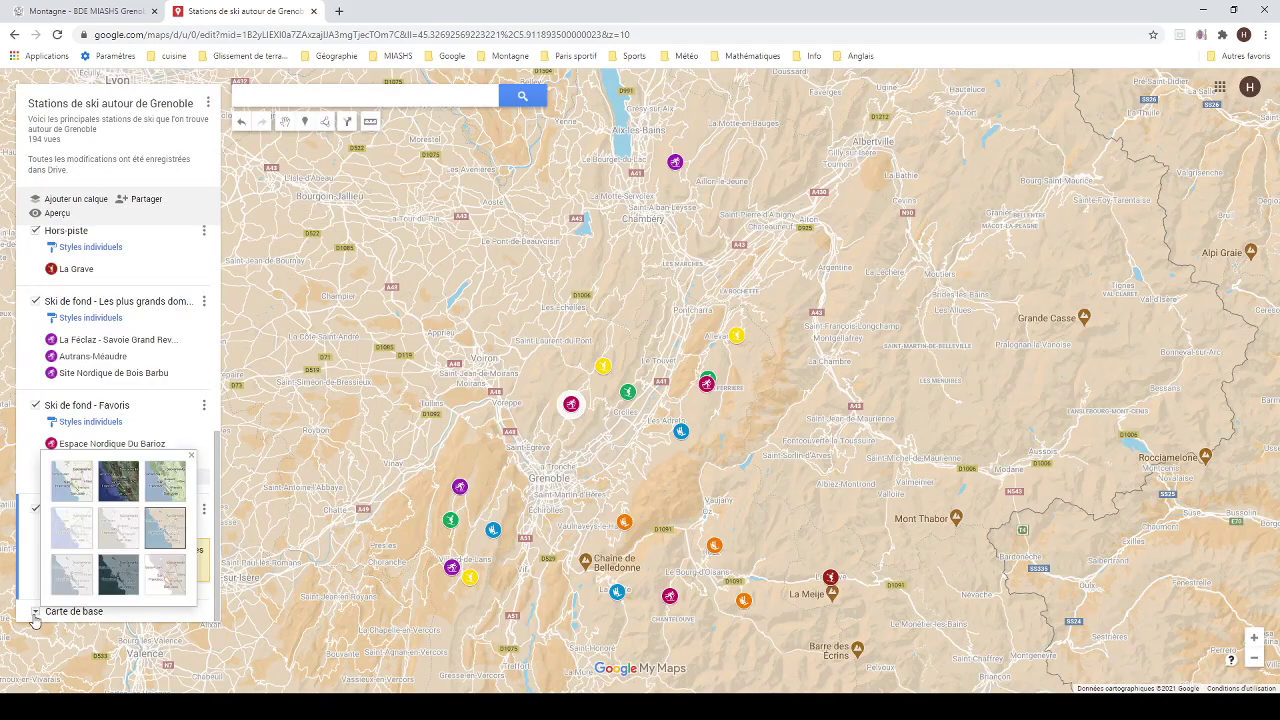
click(65, 488)
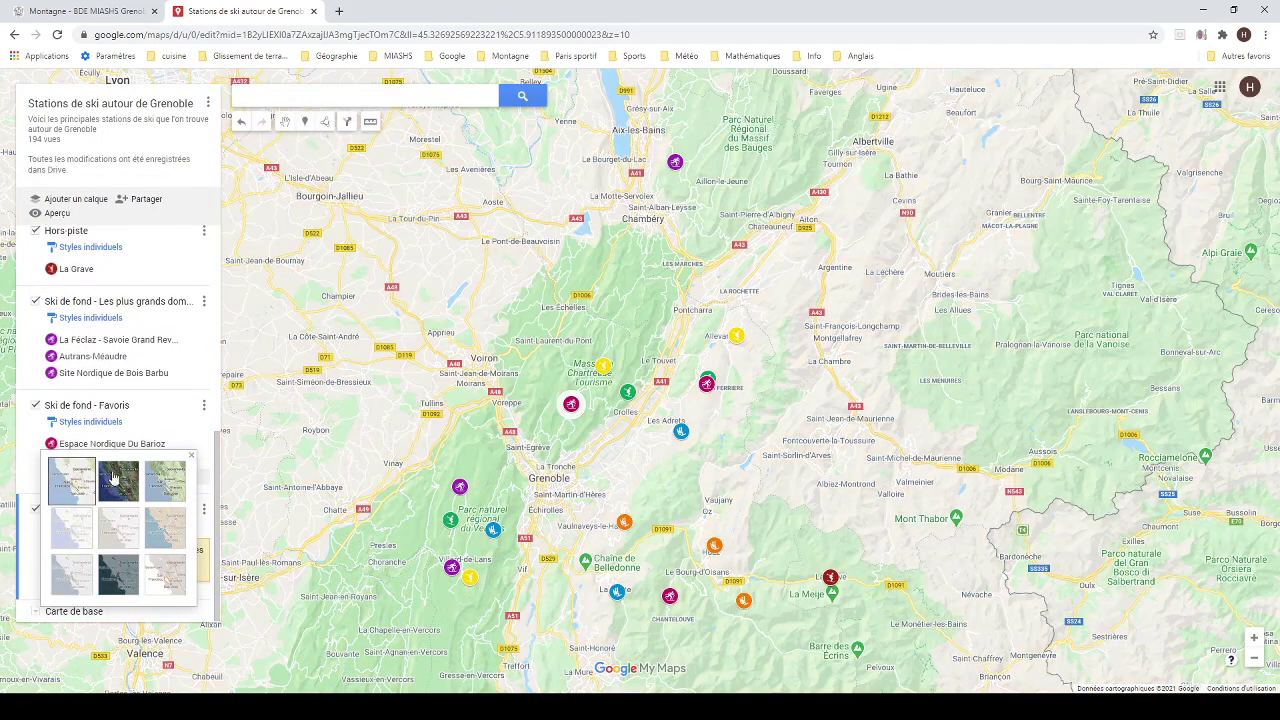
Add the place Le Désert et le Granier, north of the Massif de Chartreuse, to the ski layer.
scroll(641, 283, up, 3)
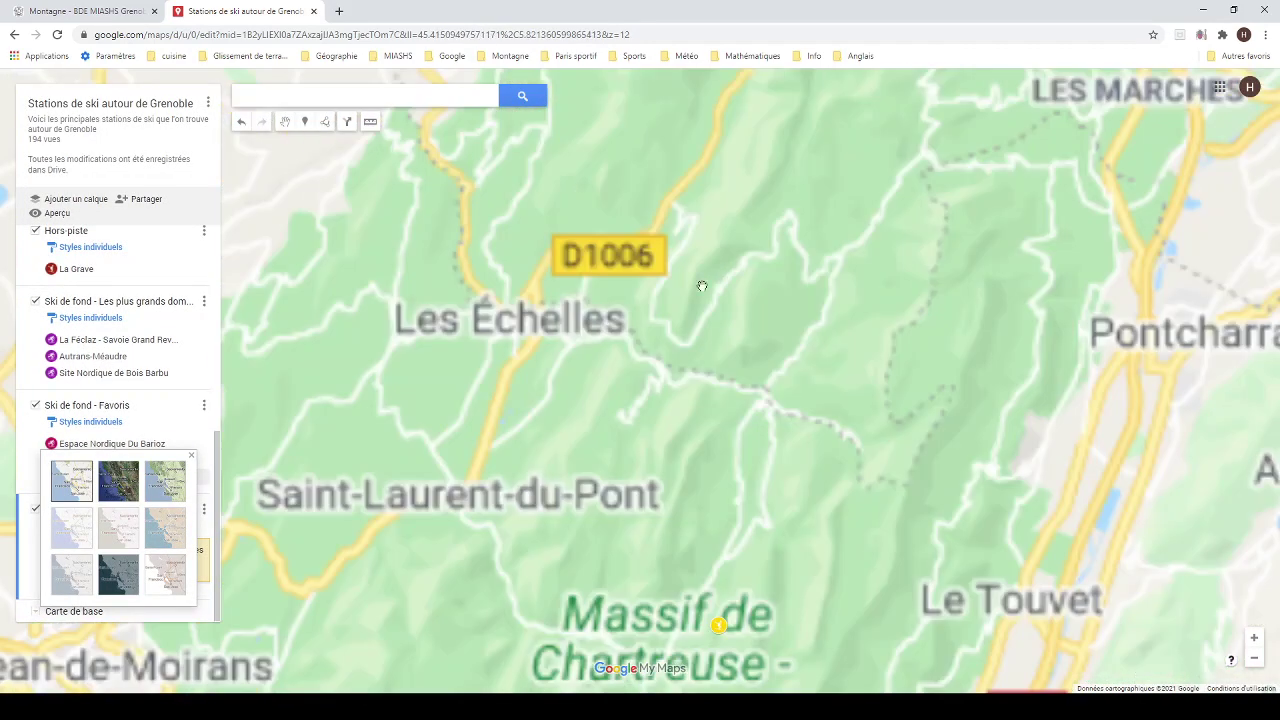
scroll(635, 425, up, 2)
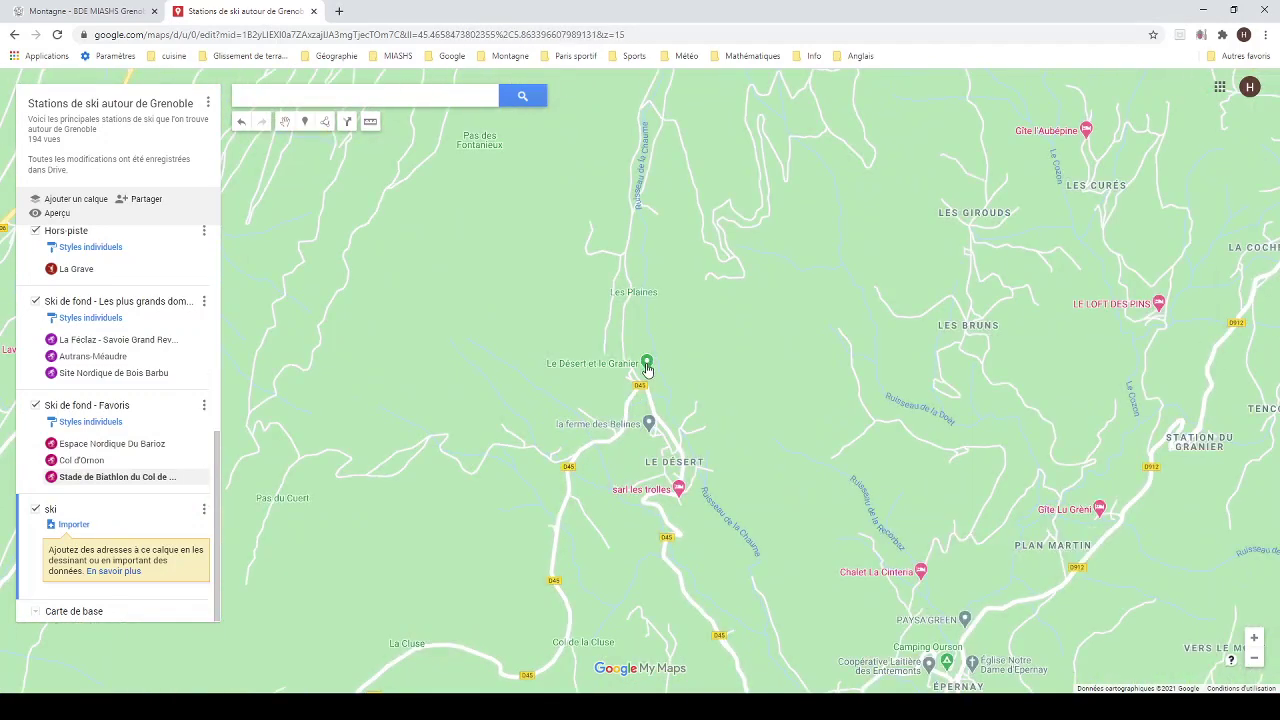
click(647, 364)
click(619, 347)
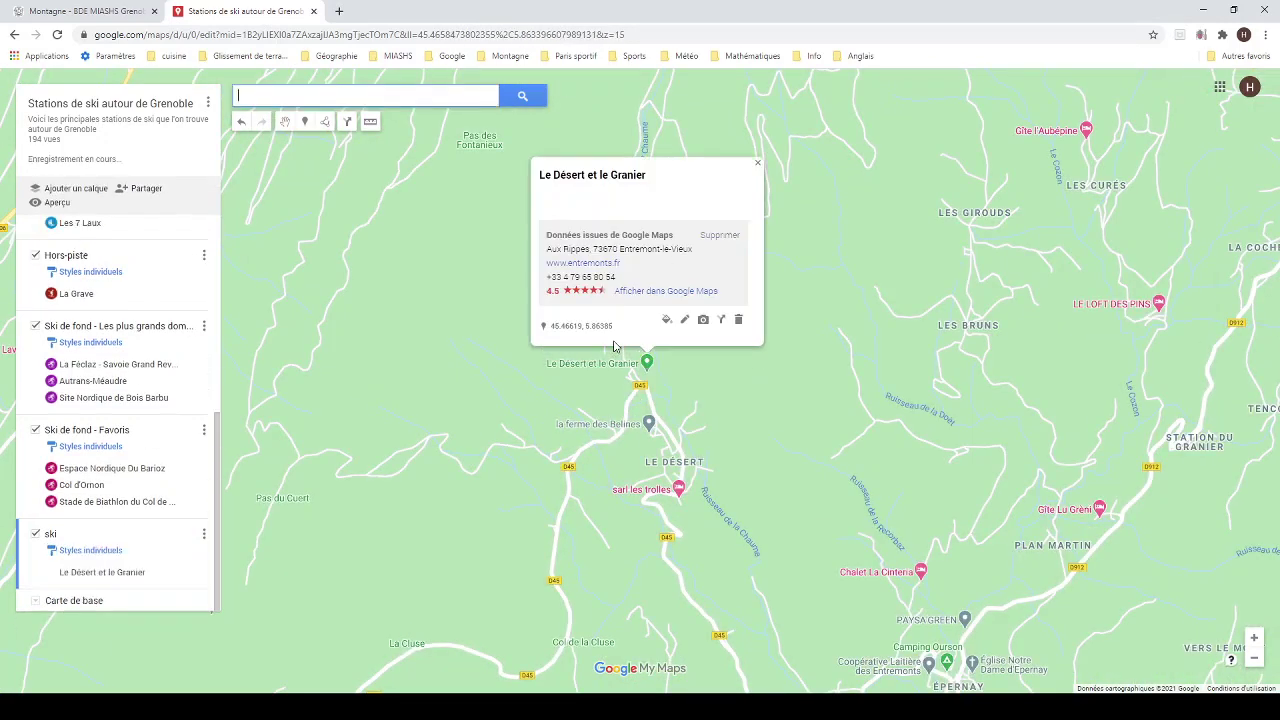
Style the Le Désert et le Granier marker in brown with the skier icon.
click(672, 328)
click(710, 340)
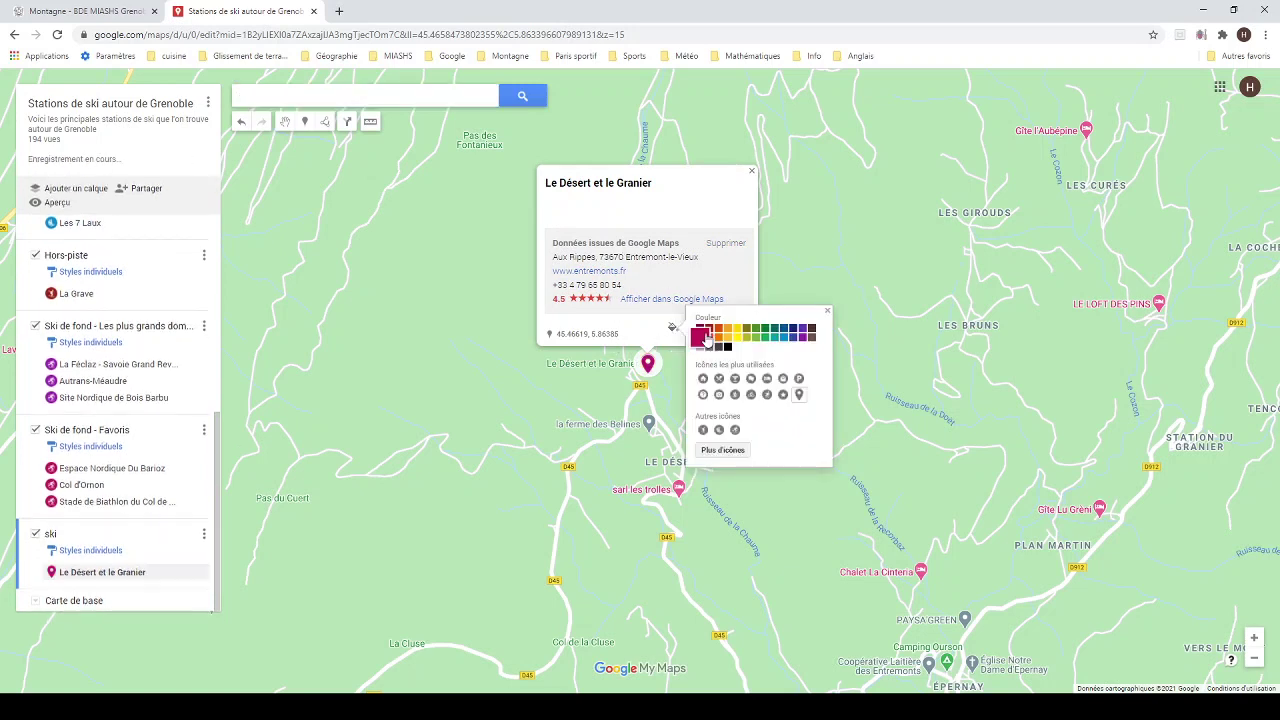
click(765, 339)
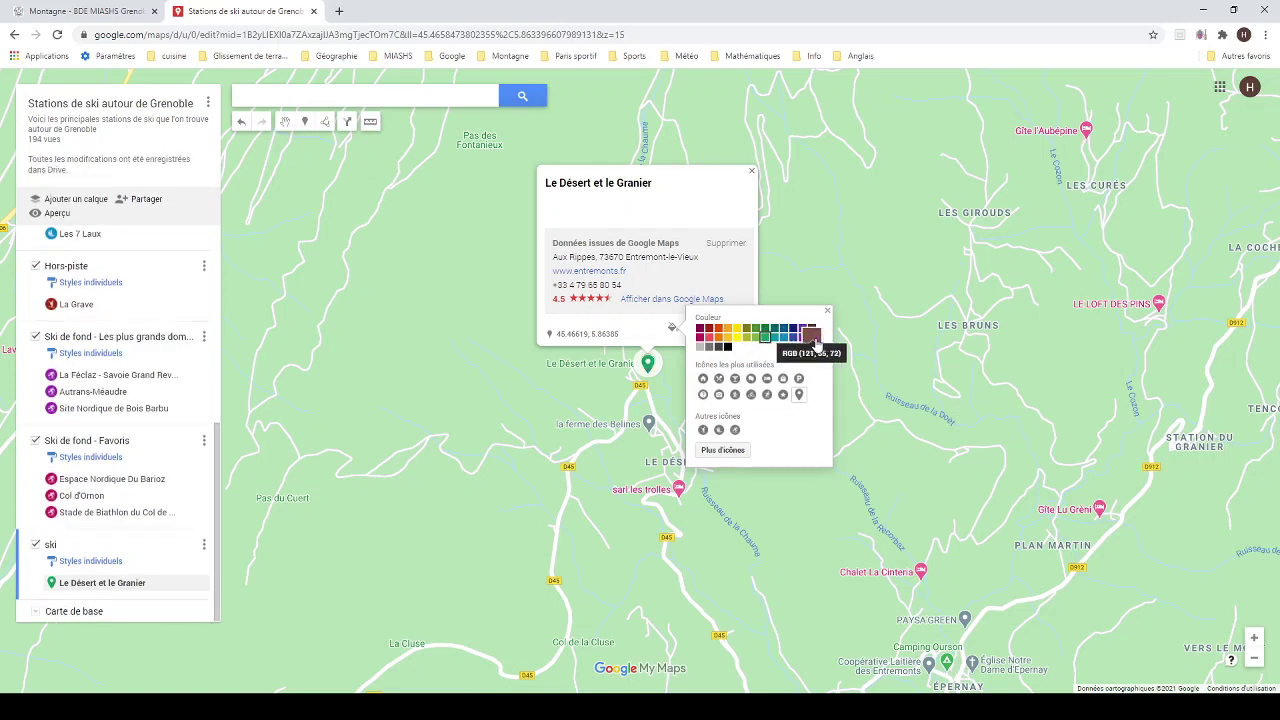
click(812, 337)
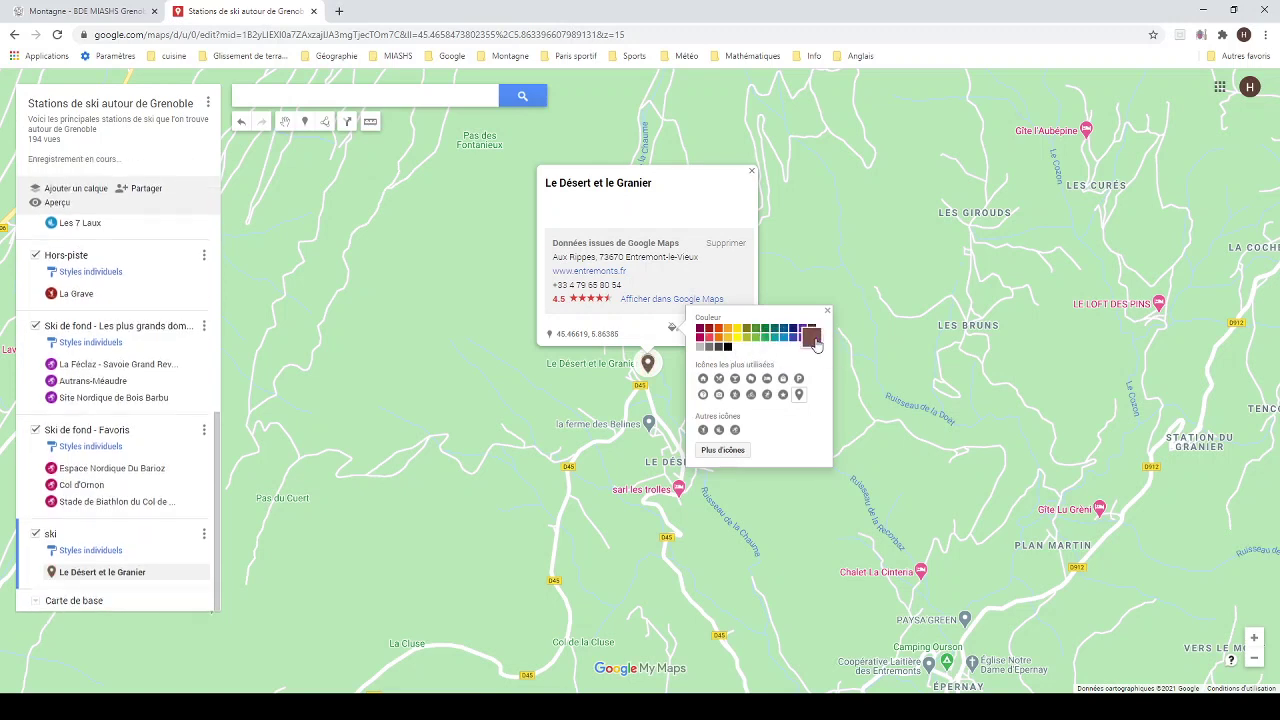
click(703, 431)
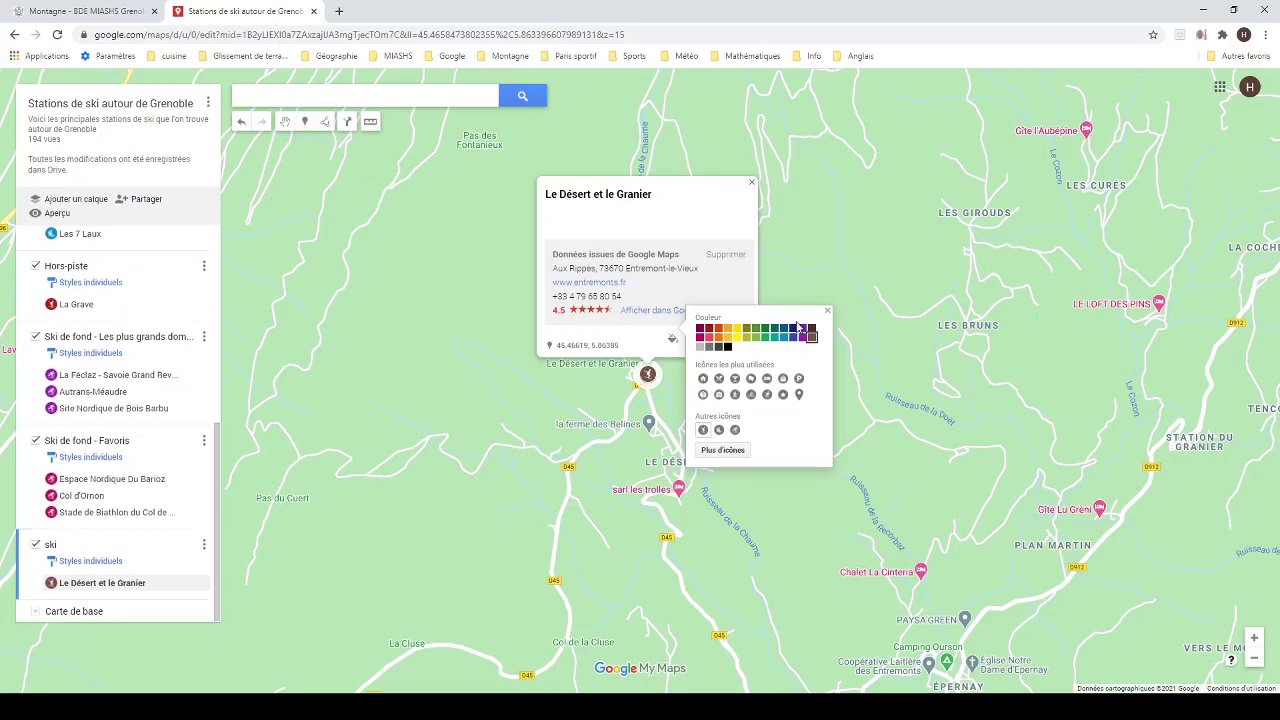
click(722, 450)
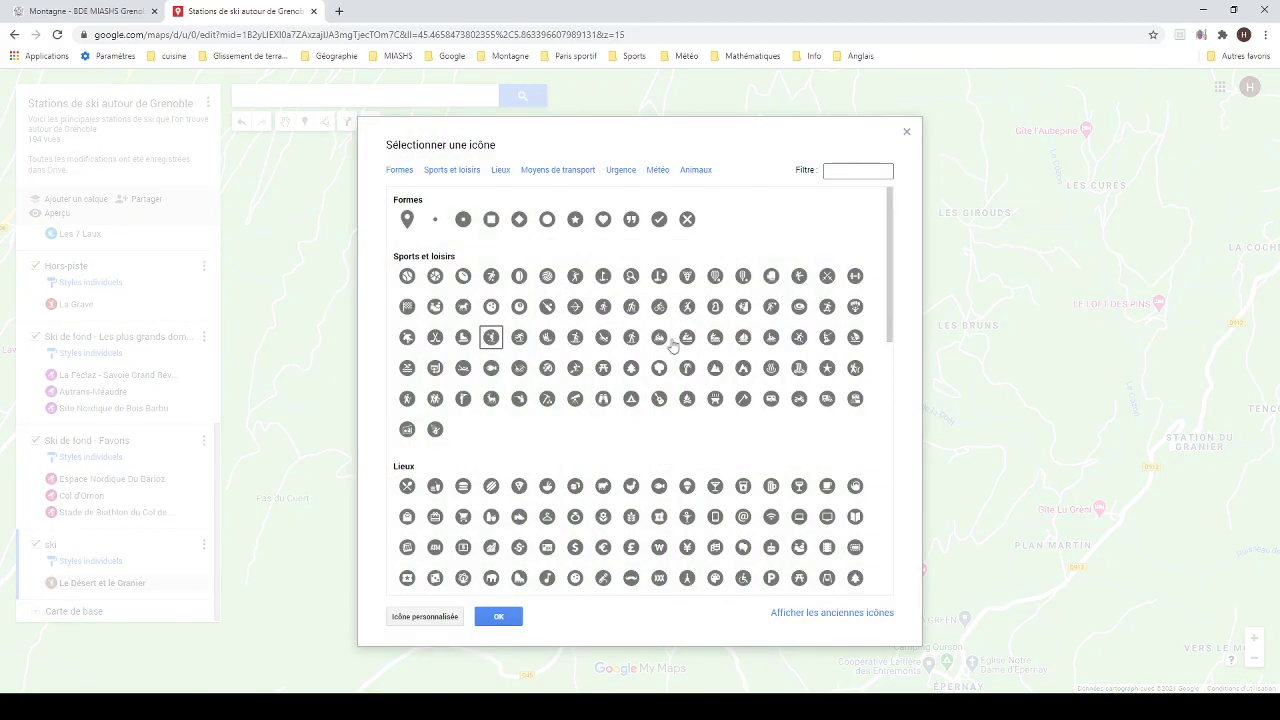
click(512, 619)
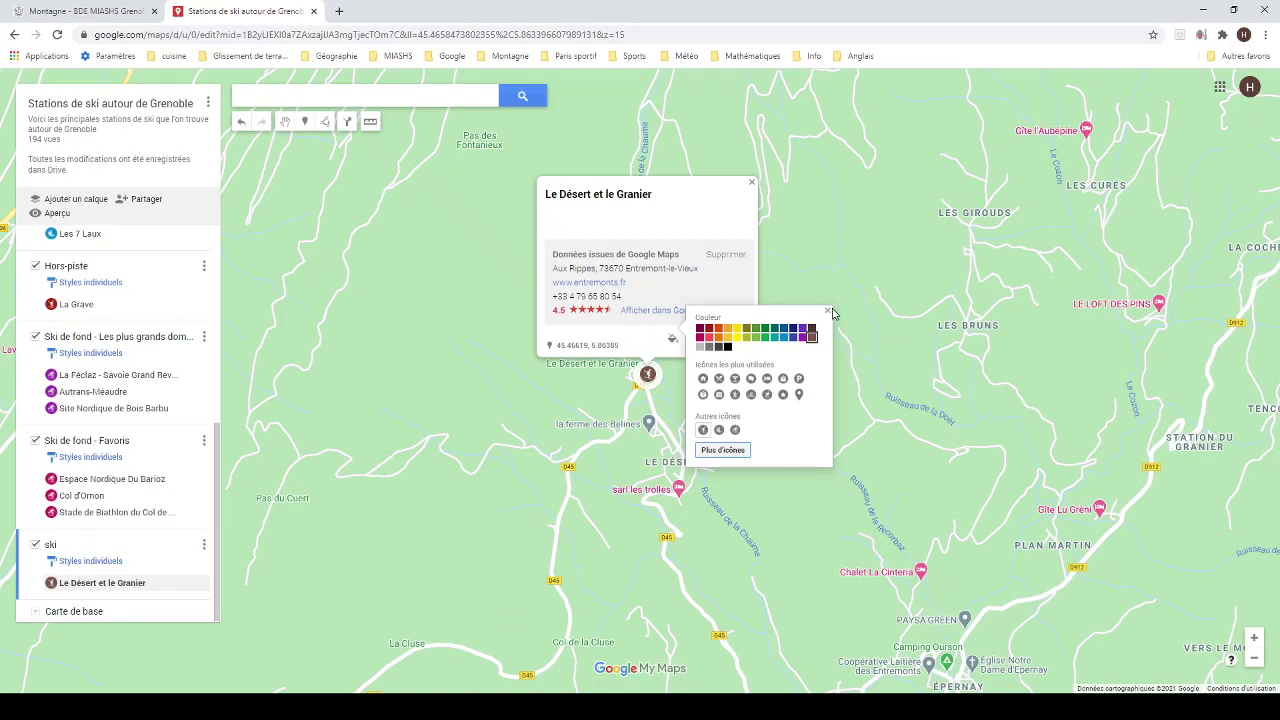
click(826, 313)
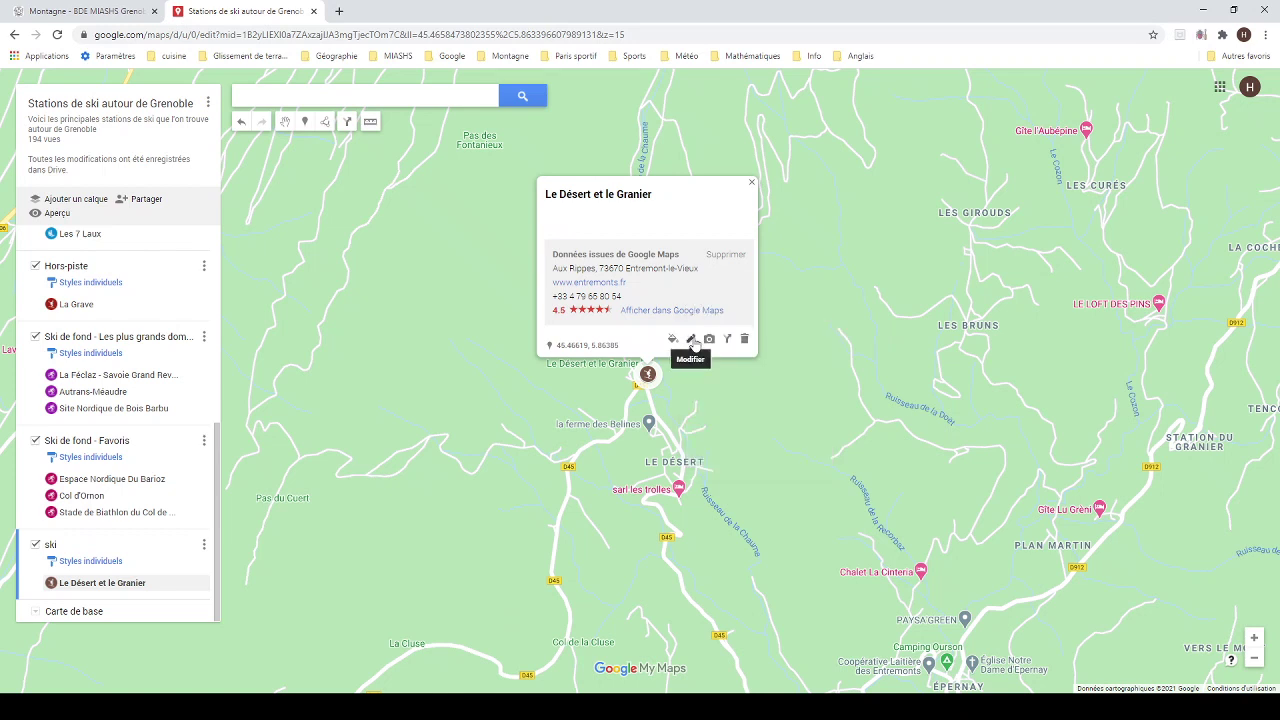
Rename the place Le Désert et le Granier to Le Granier, add the description "super station" and save it.
click(697, 344)
click(638, 190)
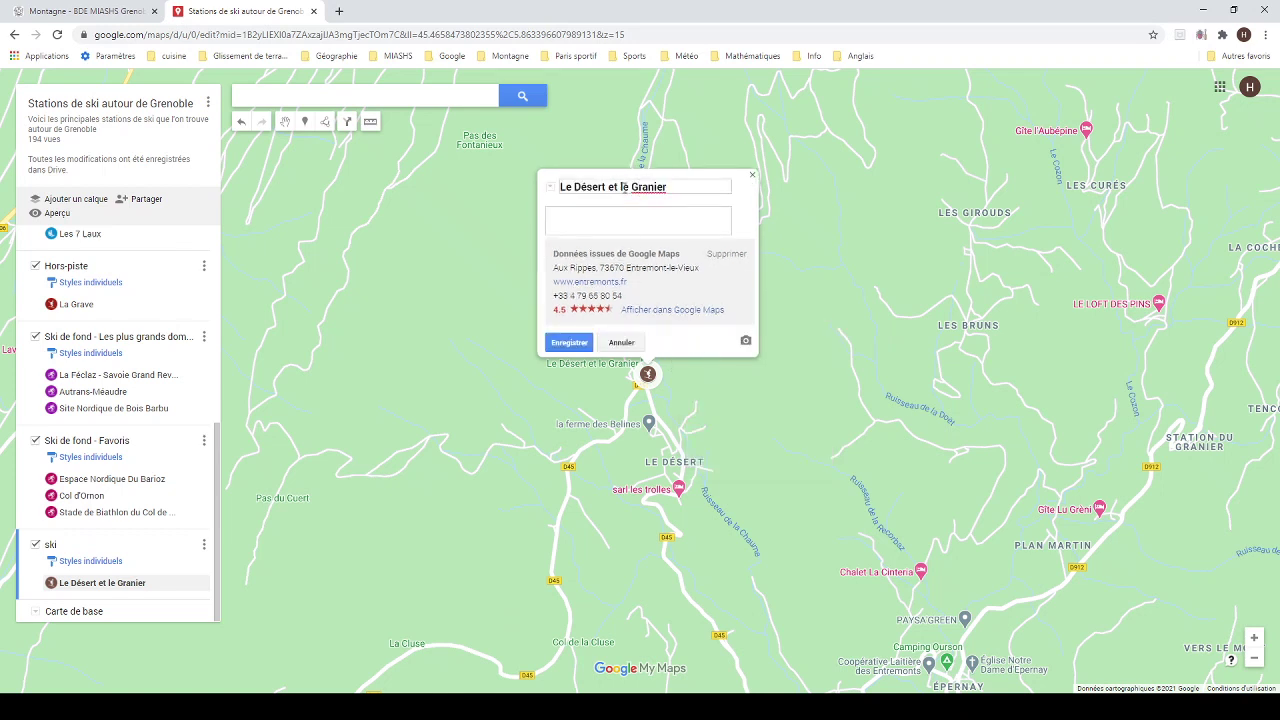
key(BackSpace)
key(BackSpace)
key(BackSpace)
key(BackSpace)
key(BackSpace)
key(BackSpace)
key(BackSpace)
key(BackSpace)
key(BackSpace)
key(BackSpace)
key(BackSpace)
key(BackSpace)
key(BackSpace)
key(BackSpace)
key(BackSpace)
text(Le)
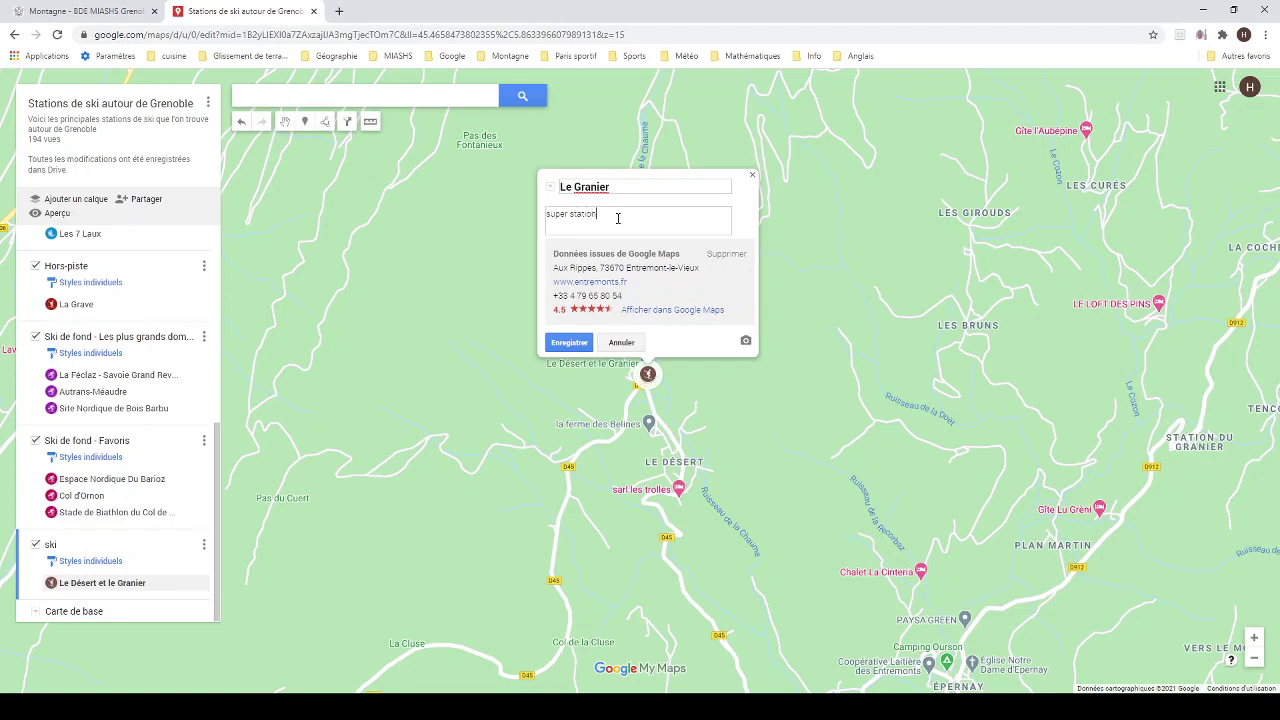
click(569, 342)
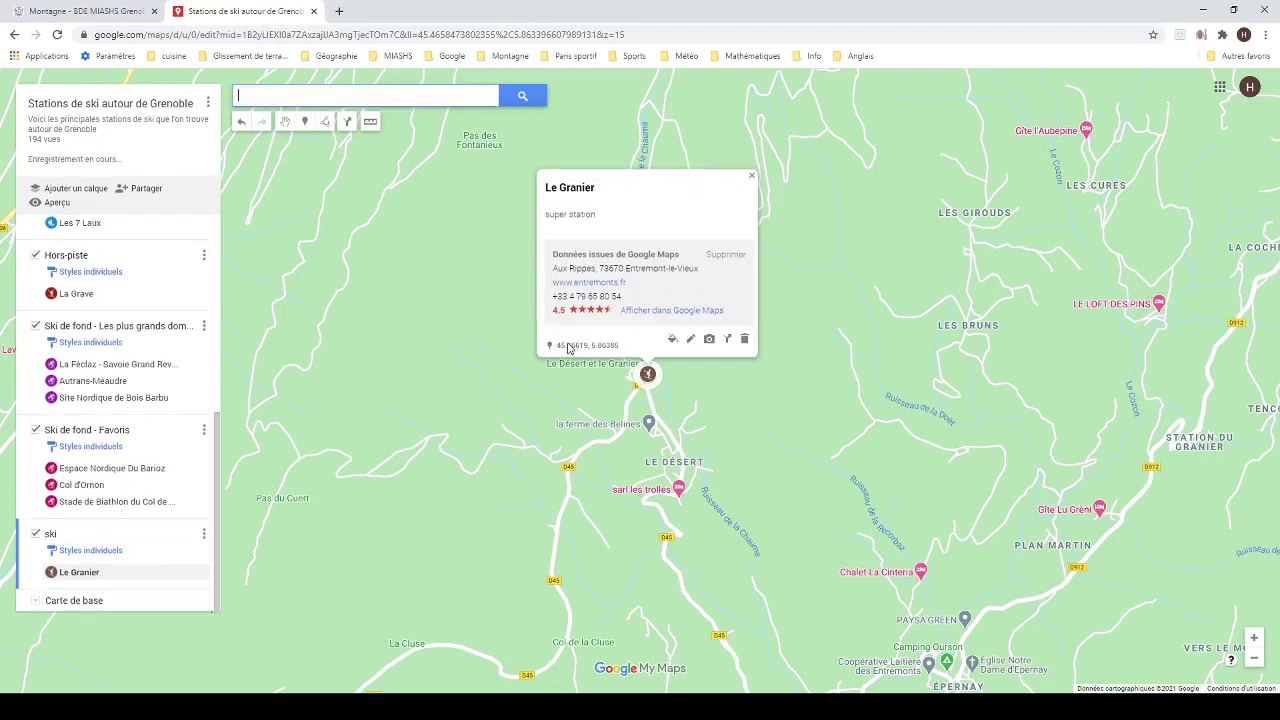
click(752, 180)
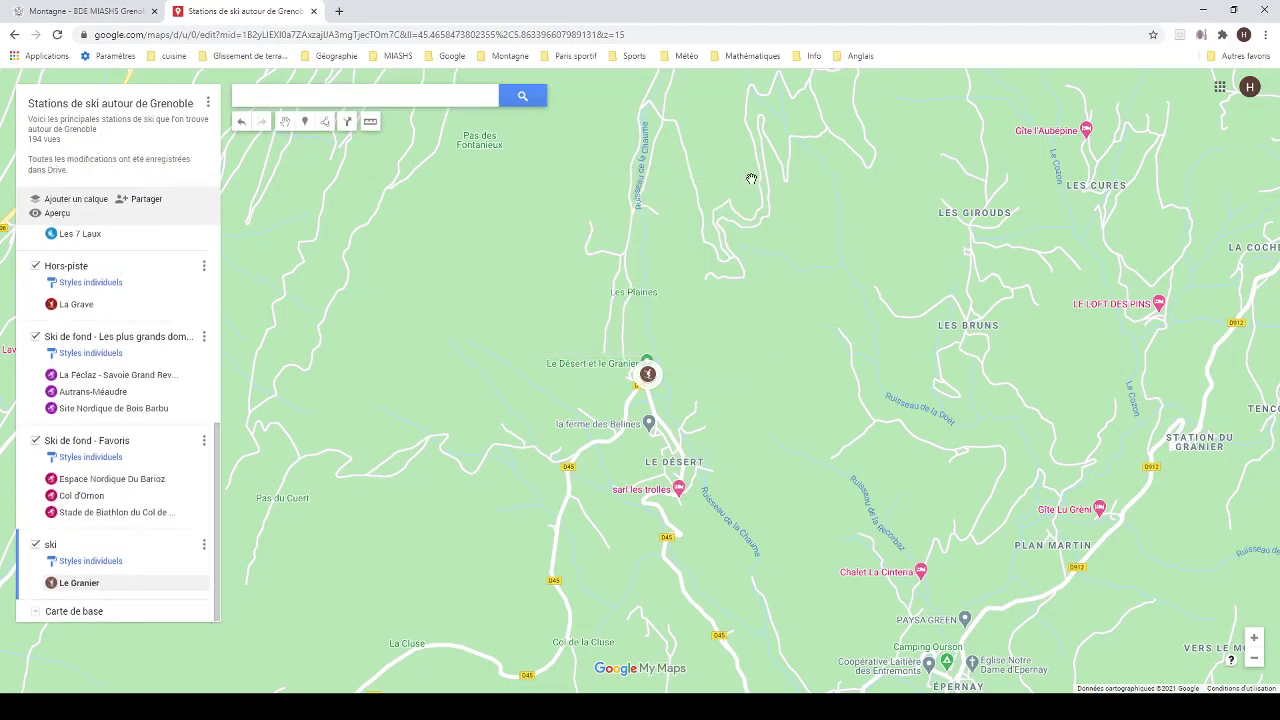
Change the base map to the Atlas simple style and zoom out to show the surrounding resorts.
click(37, 619)
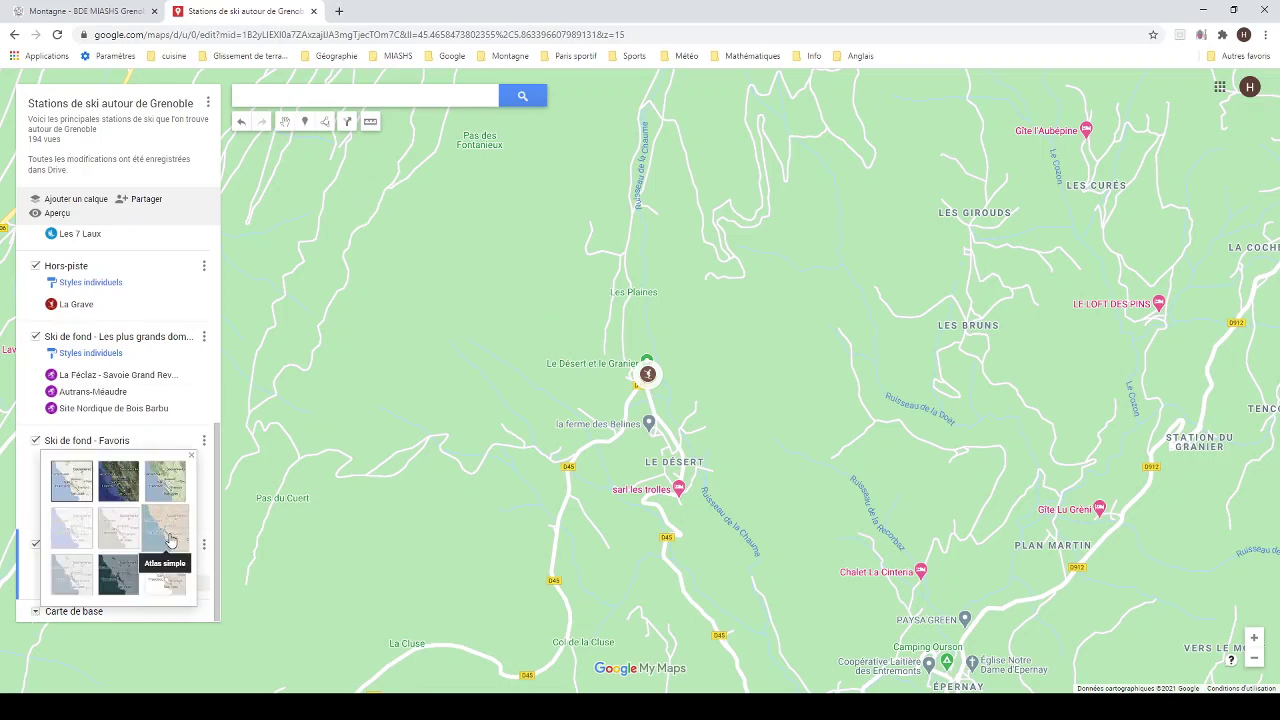
click(170, 540)
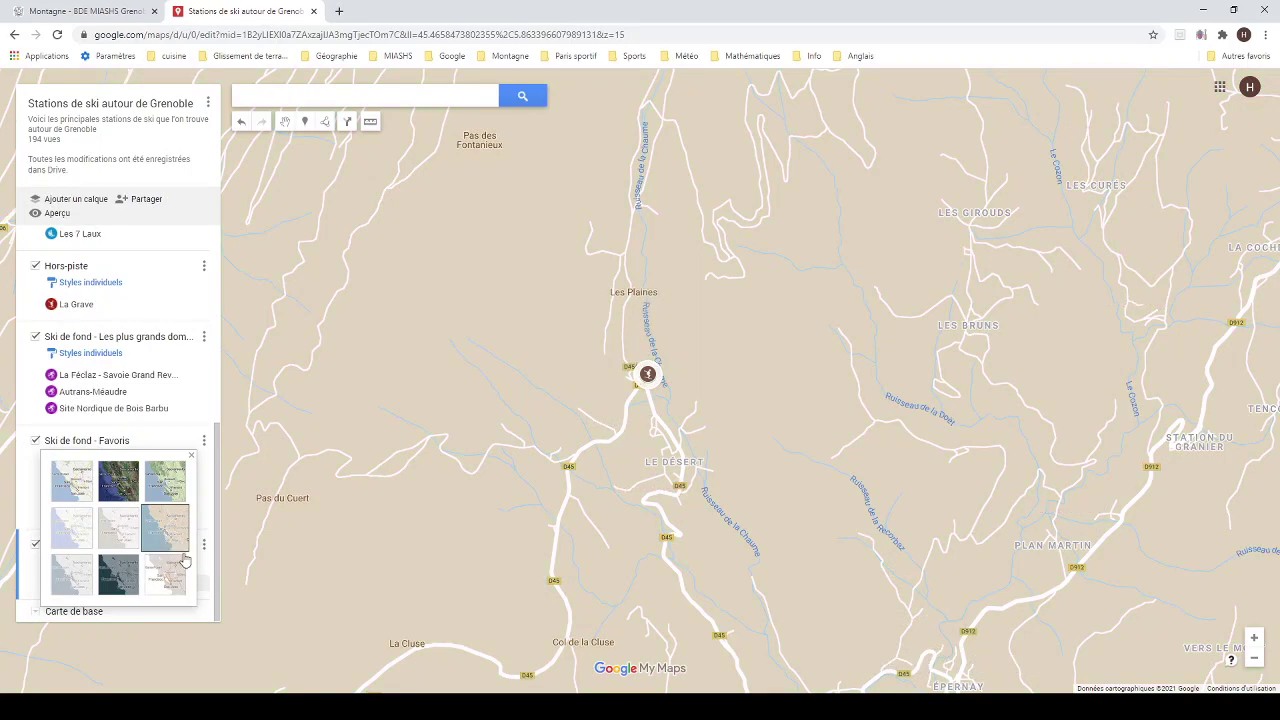
click(502, 477)
scroll(565, 432, down, 4)
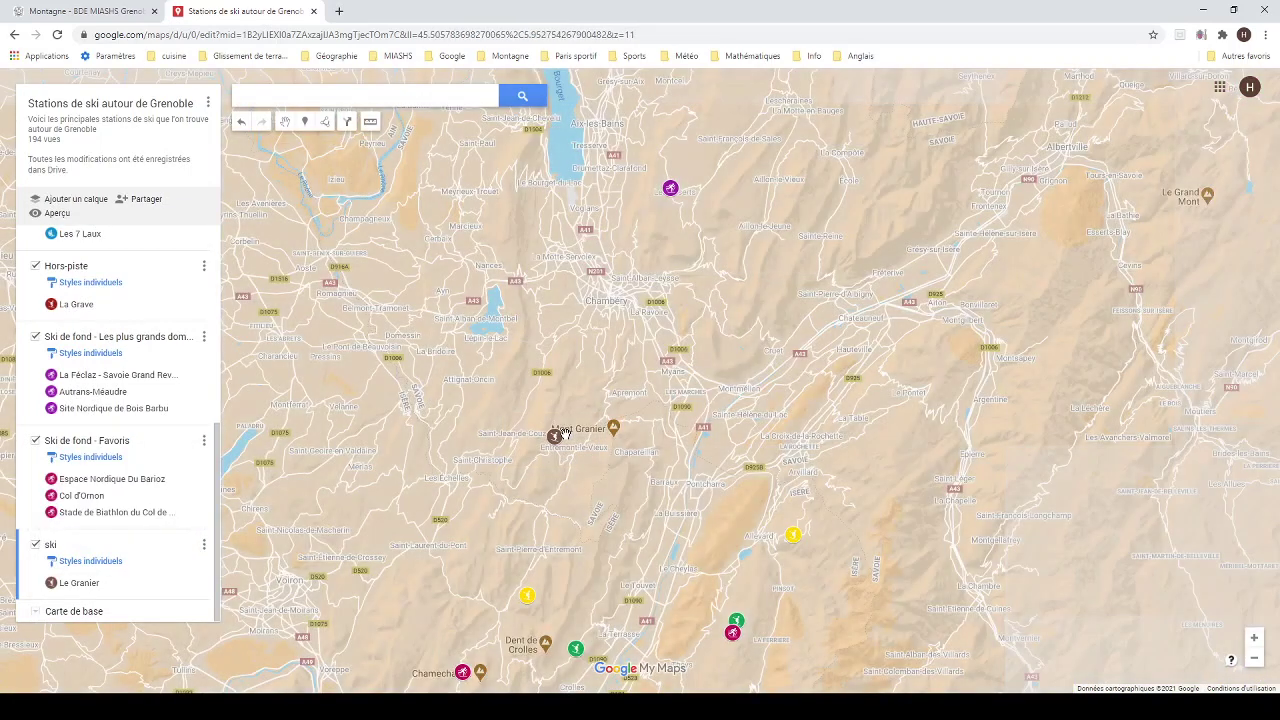
scroll(591, 498, down, 1)
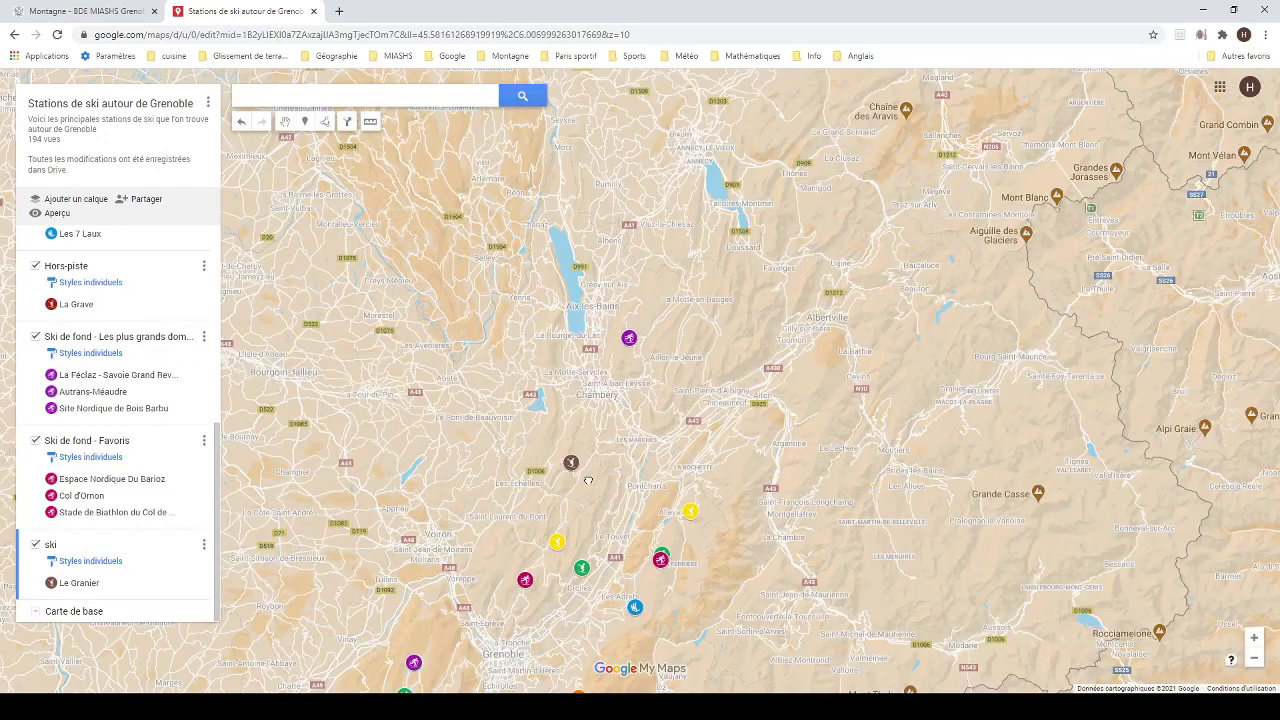
On the website's Montagne page, add a column after Hors-piste under Stations de ski alpin and place a duplicate of the Hors-piste list there.
click(86, 12)
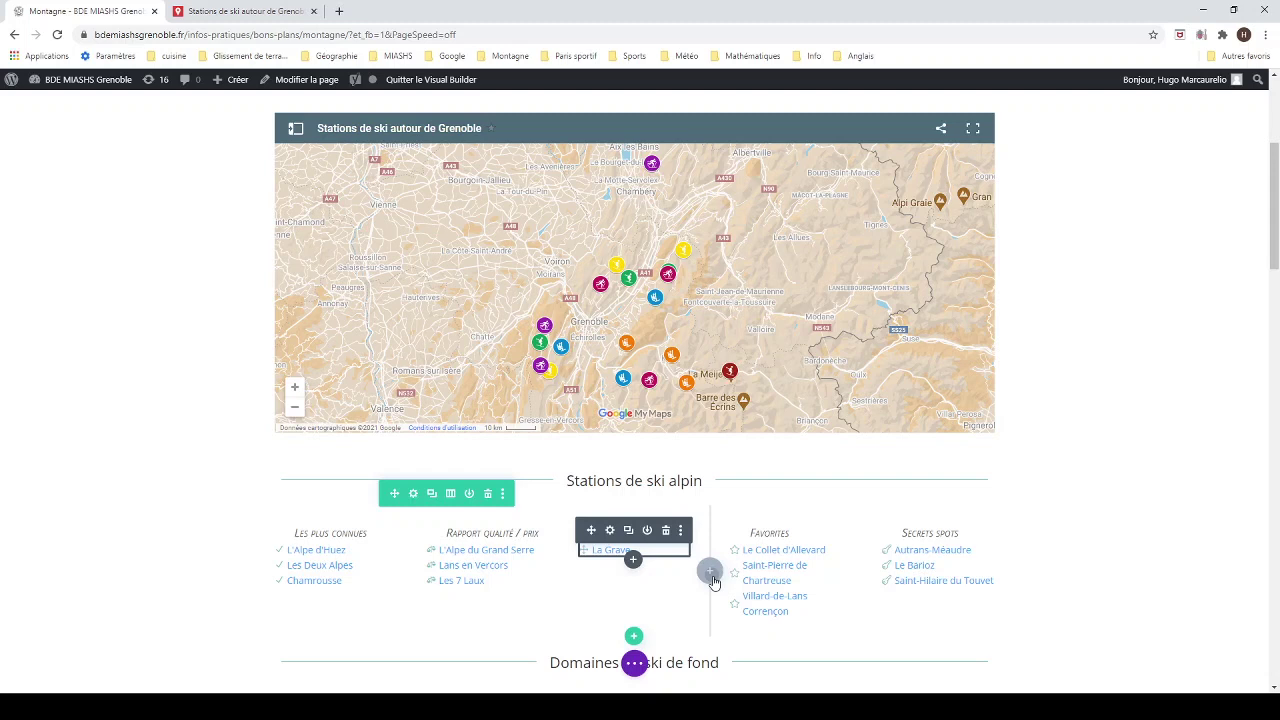
click(712, 578)
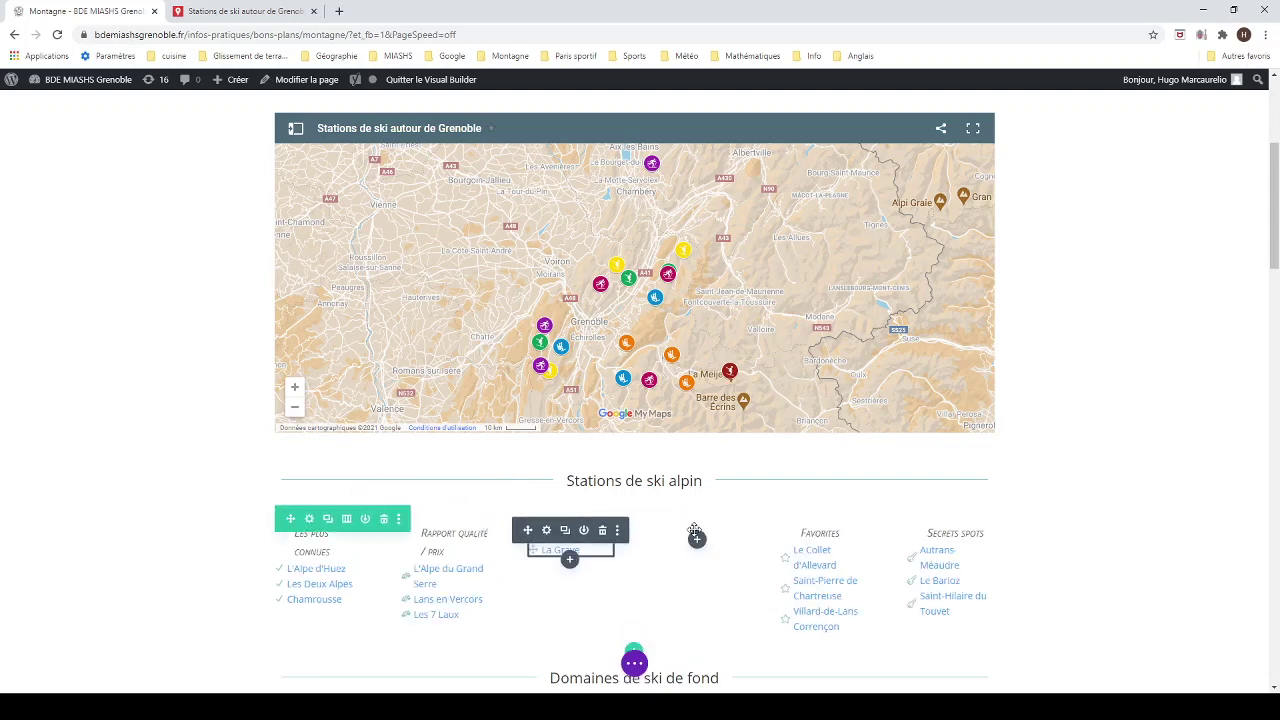
click(565, 531)
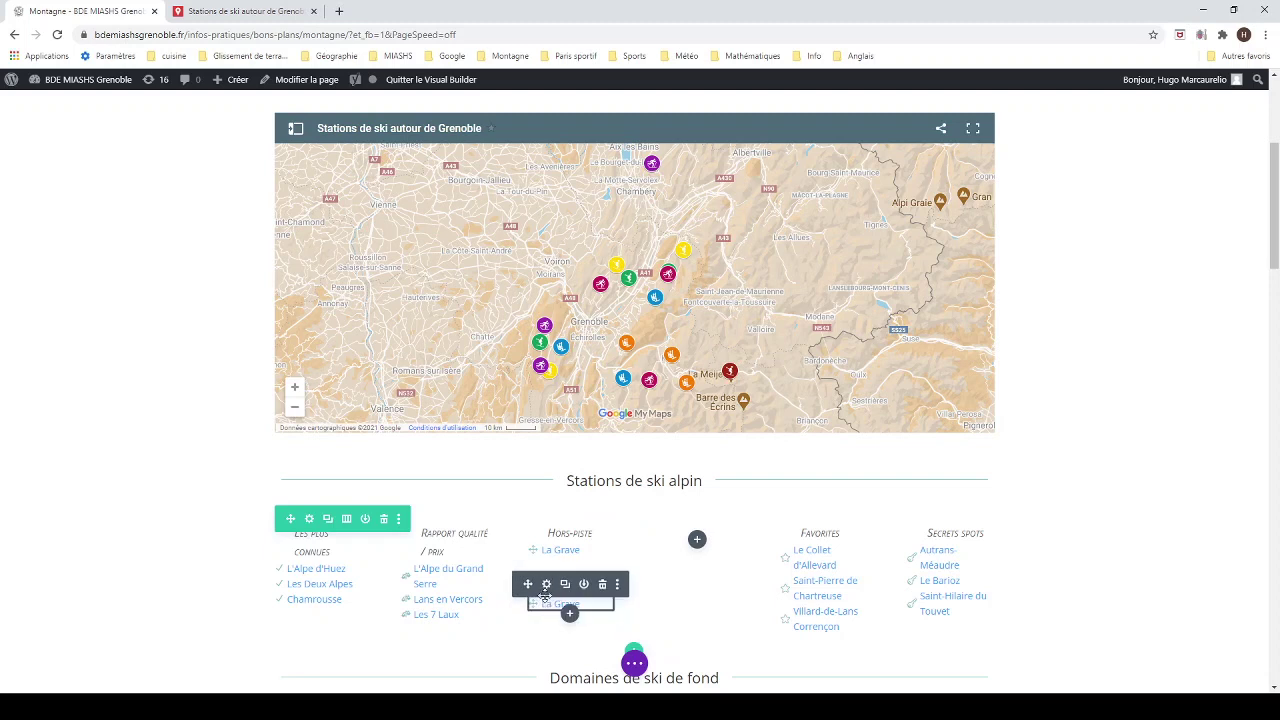
drag(527, 585, 694, 551)
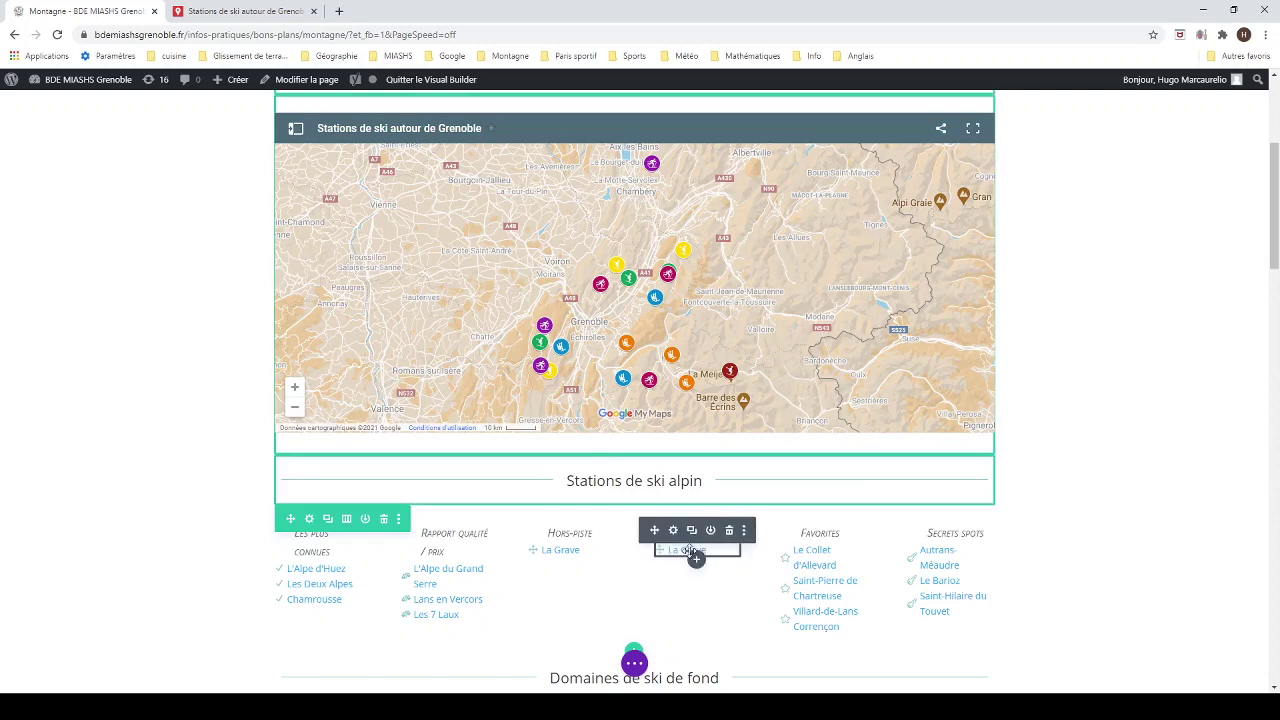
Change the heading item of the duplicated Hors-piste list to ski.
click(673, 531)
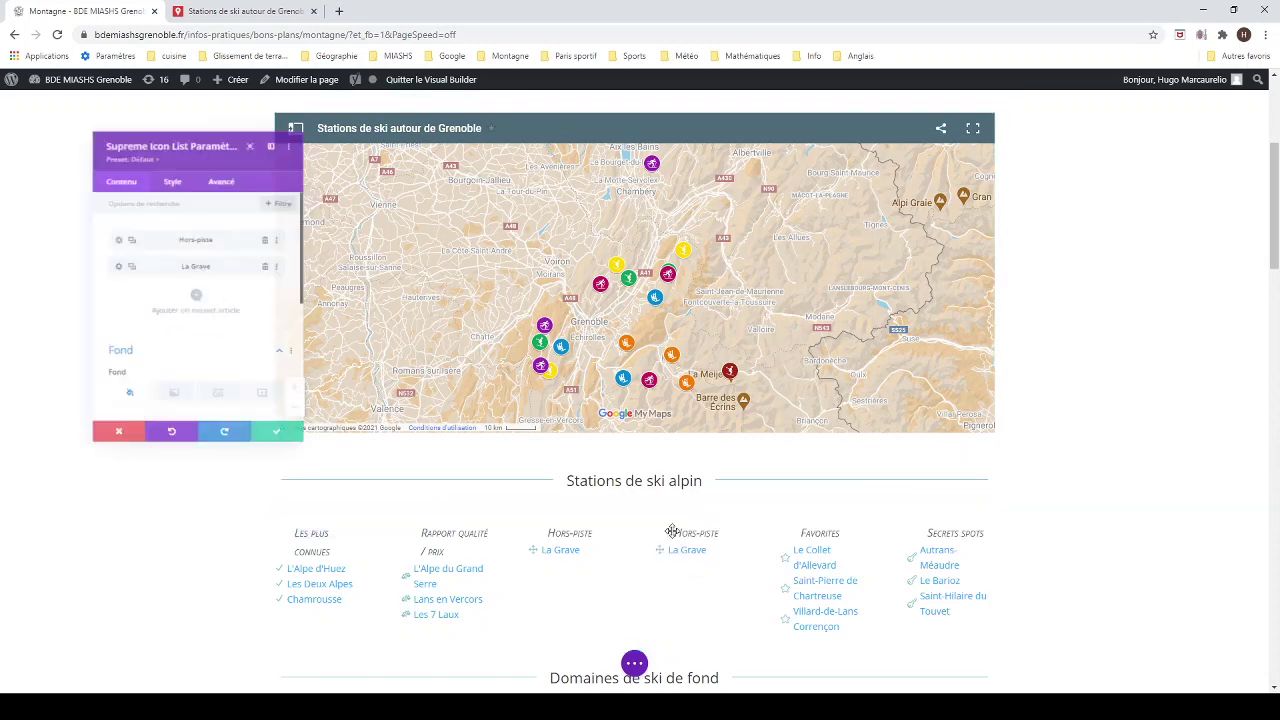
click(97, 228)
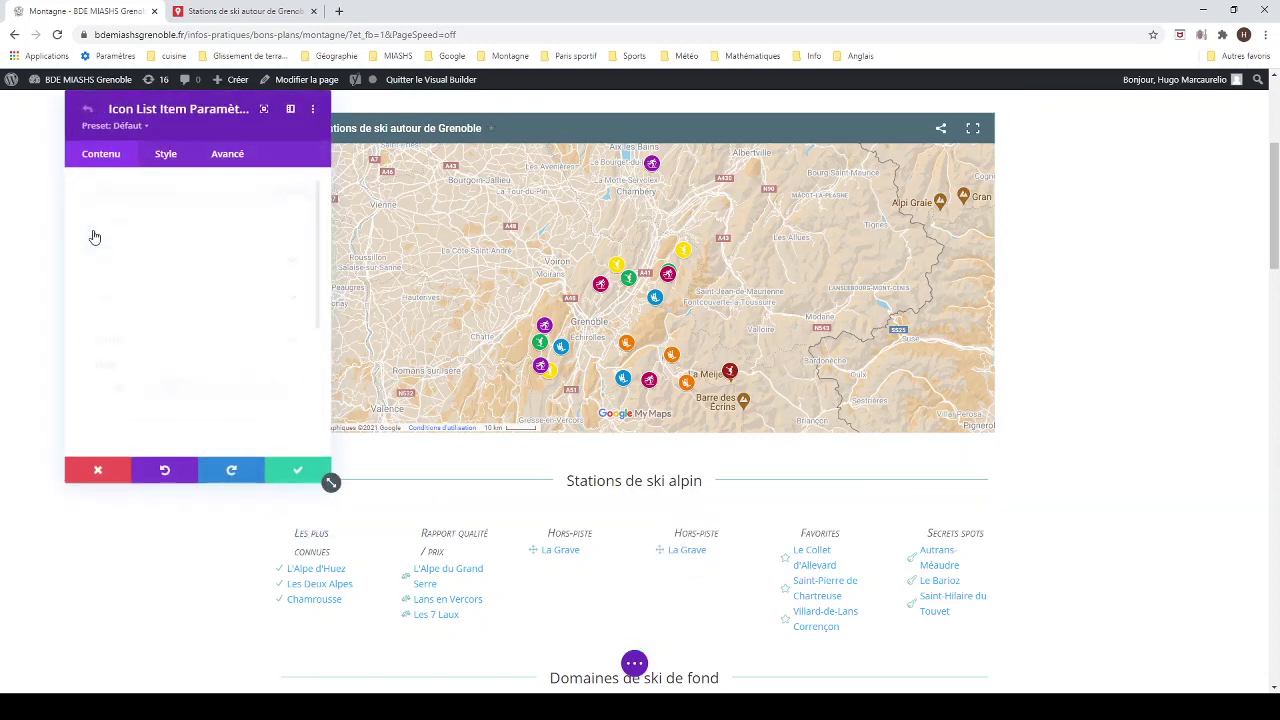
click(162, 216)
drag(171, 260, 45, 276)
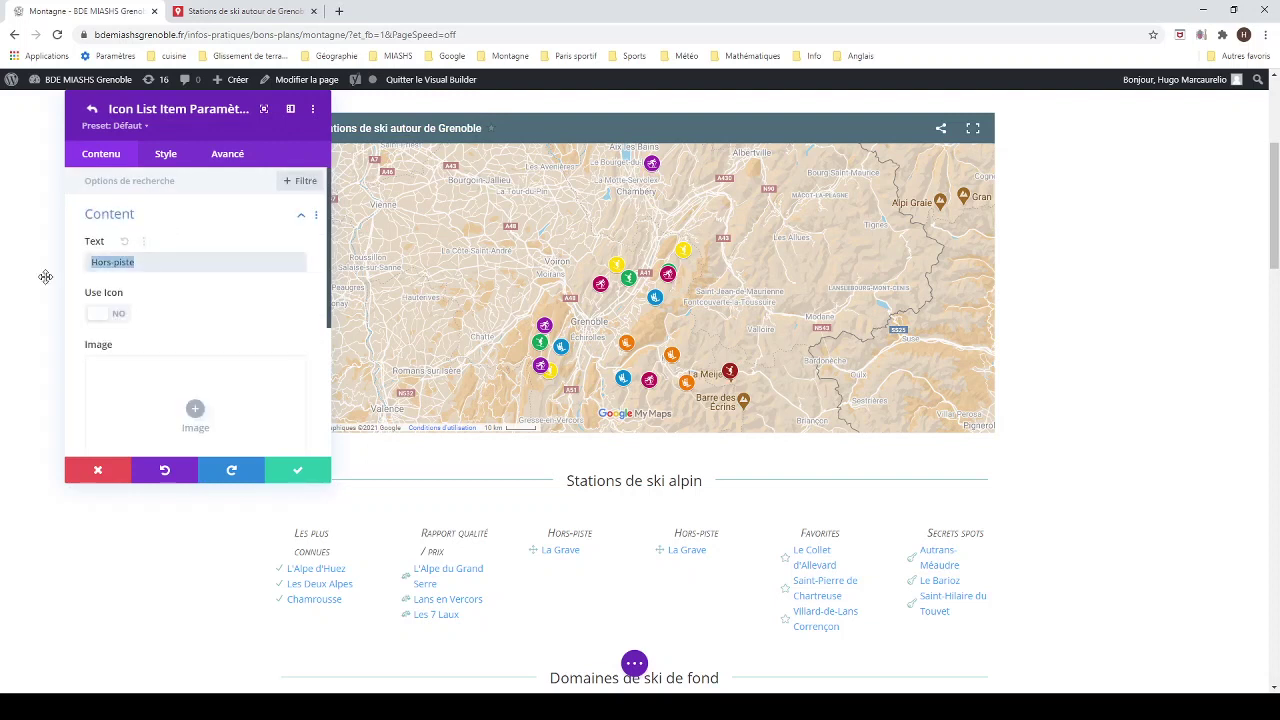
text(skis)
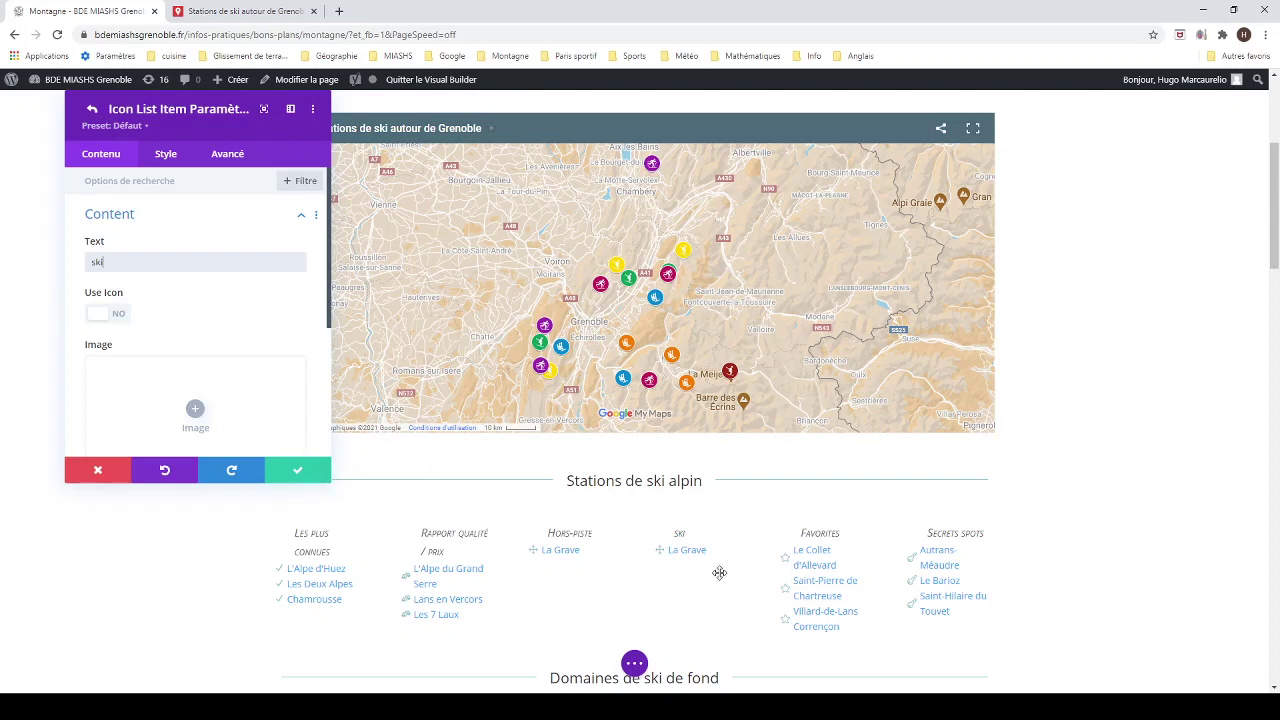
click(297, 470)
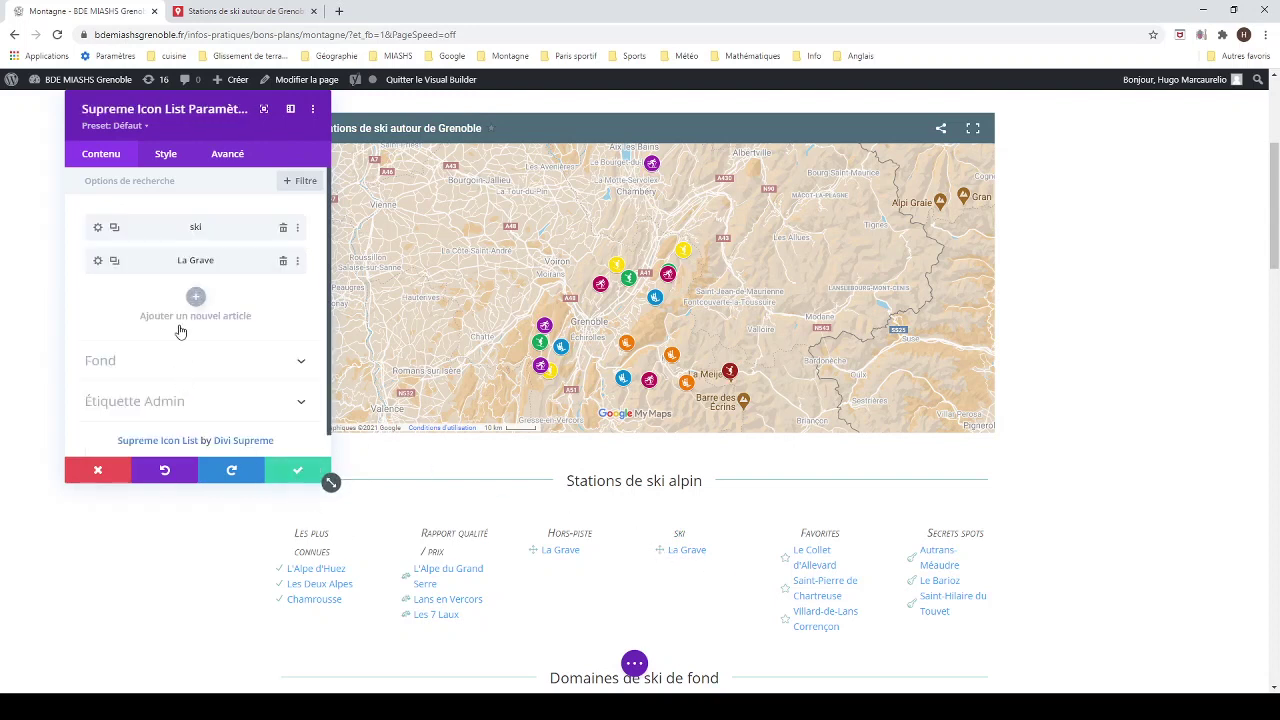
Change the La Grave item in the ski list to Le Granier.
click(96, 262)
click(139, 265)
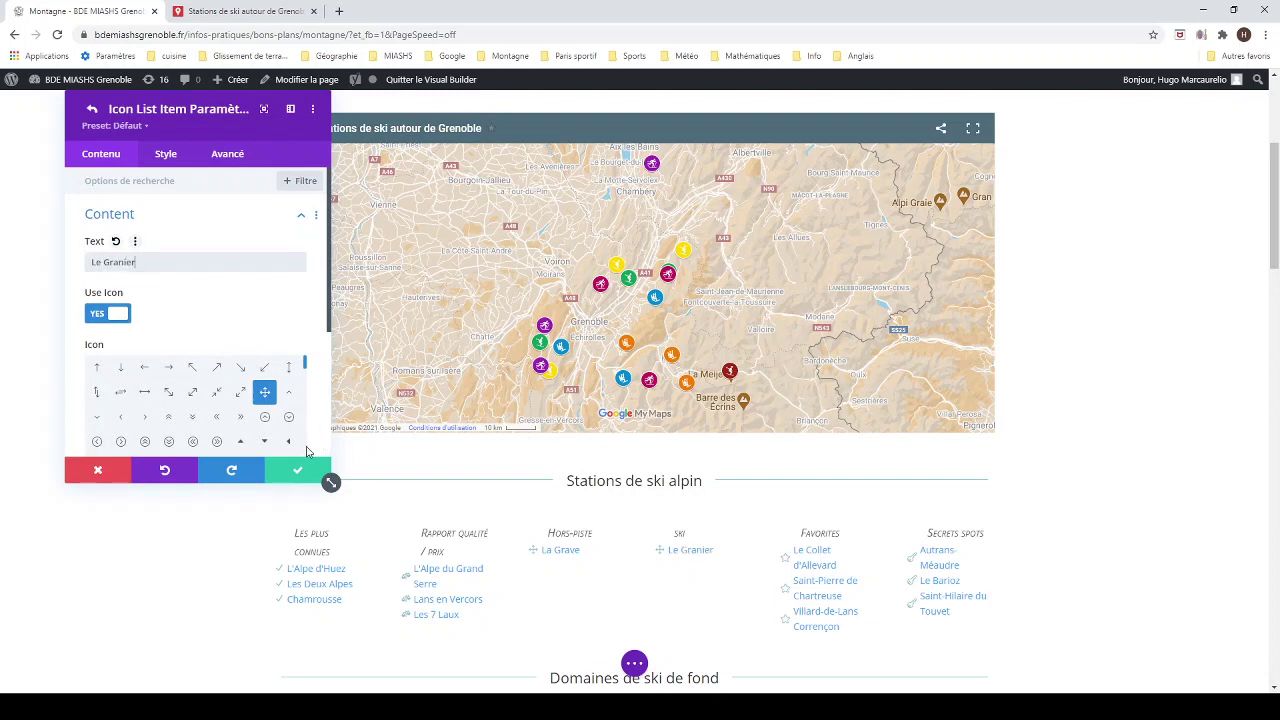
click(304, 470)
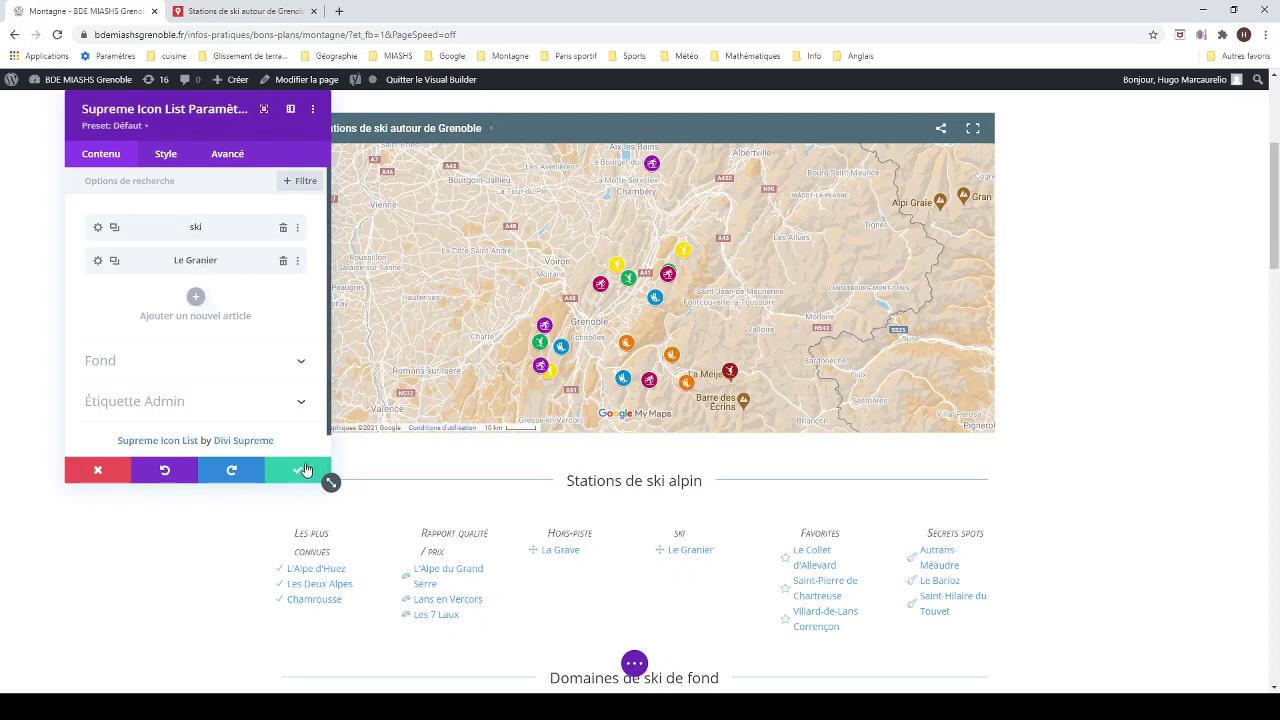
Open the link settings of the Le Granier list item.
click(97, 260)
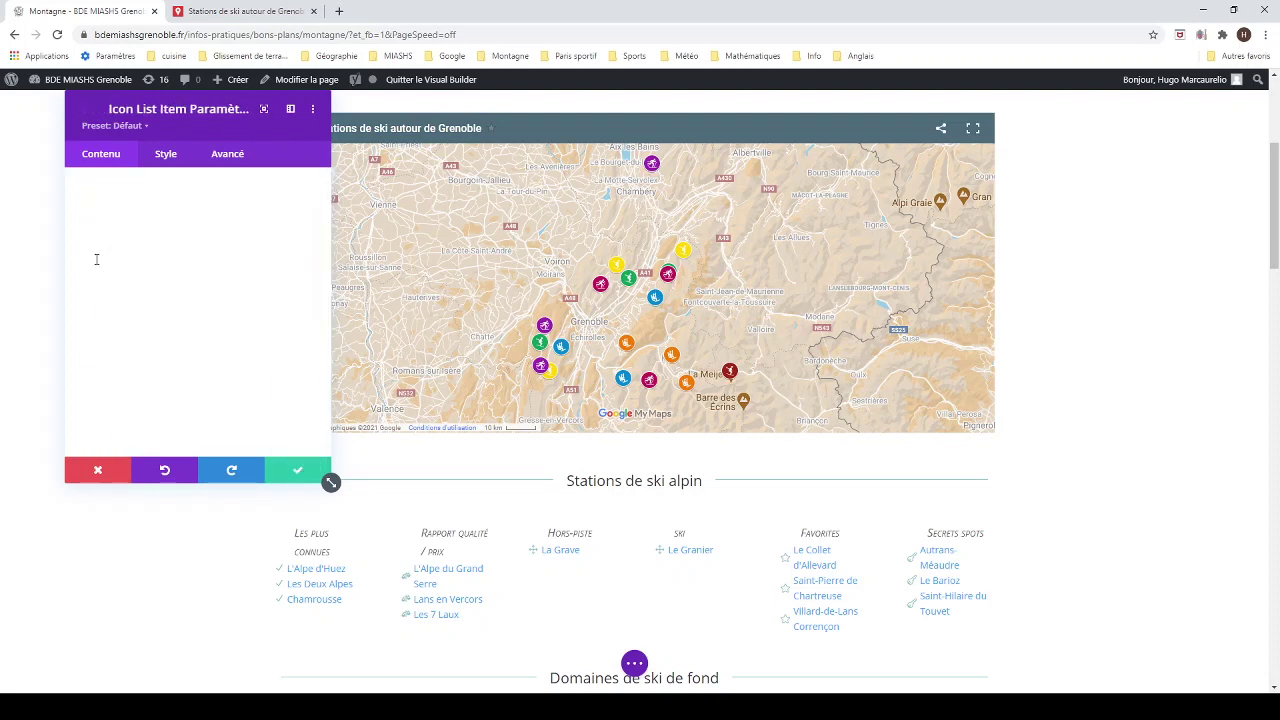
scroll(187, 328, down, 5)
click(146, 337)
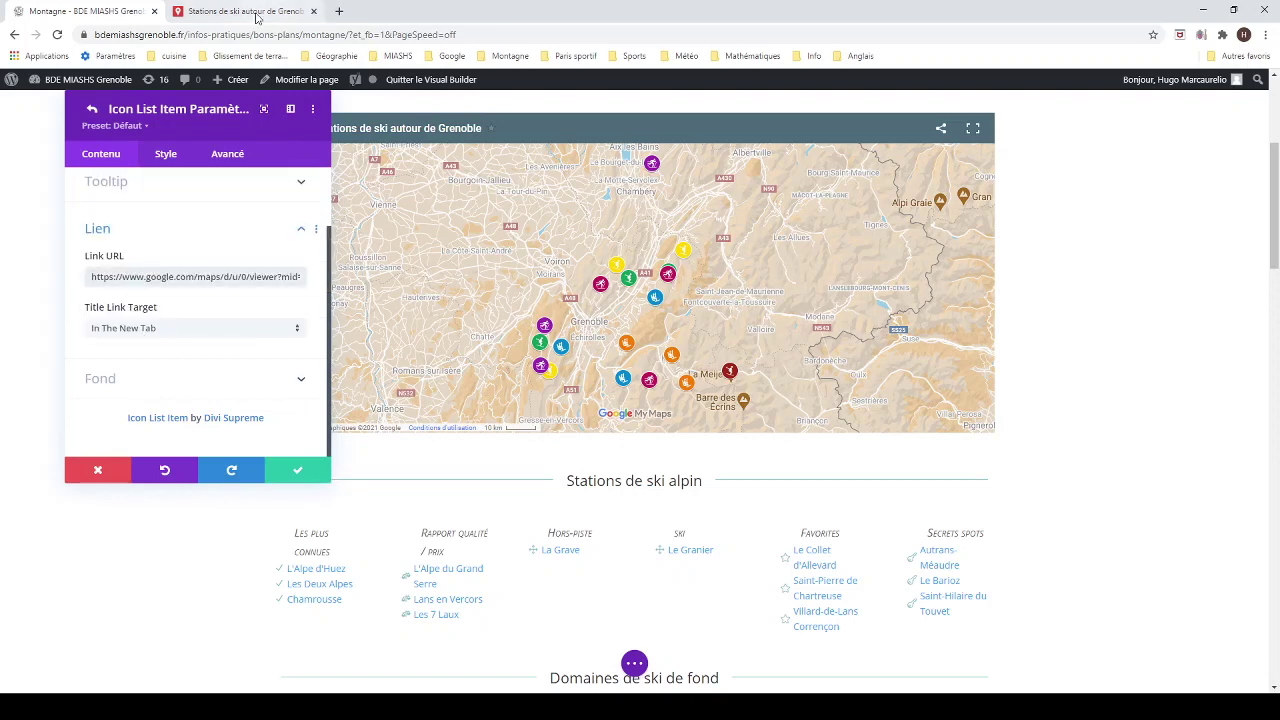
Close the Google My Maps editor and open the public Montagne page of the BDE MIASHS Grenoble site in a new tab, at its ski map.
click(257, 12)
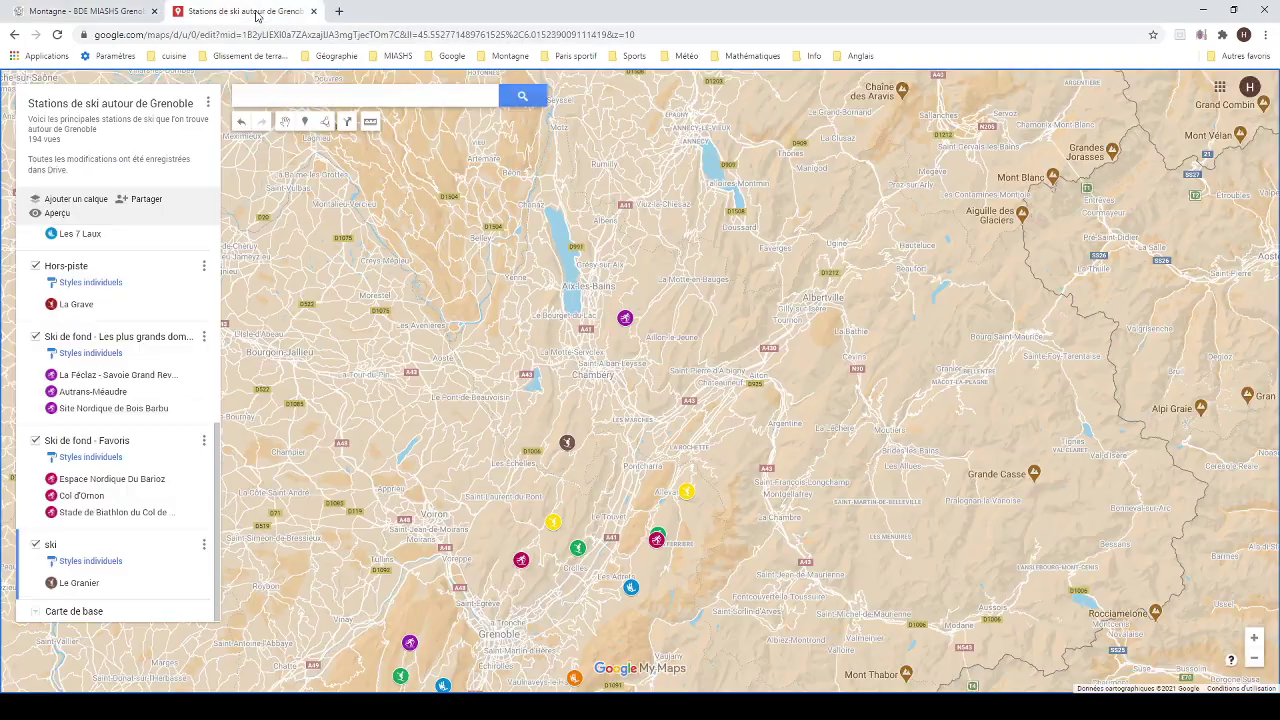
click(313, 11)
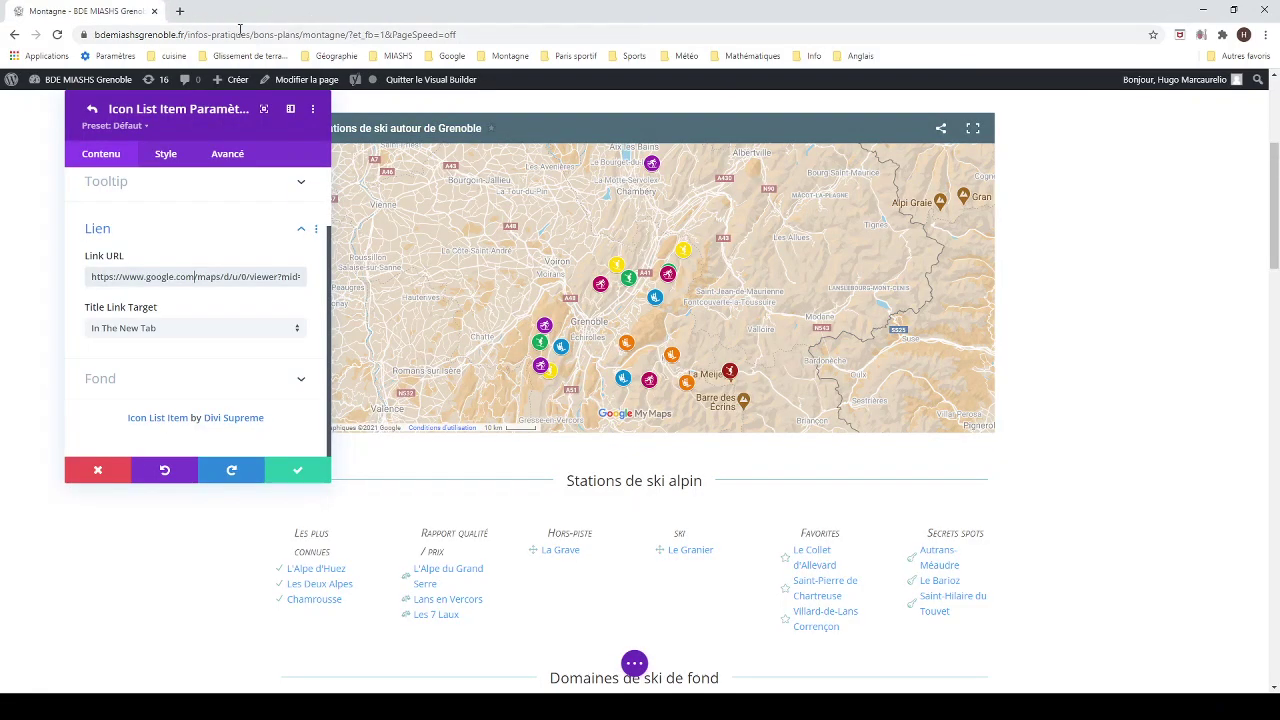
click(184, 11)
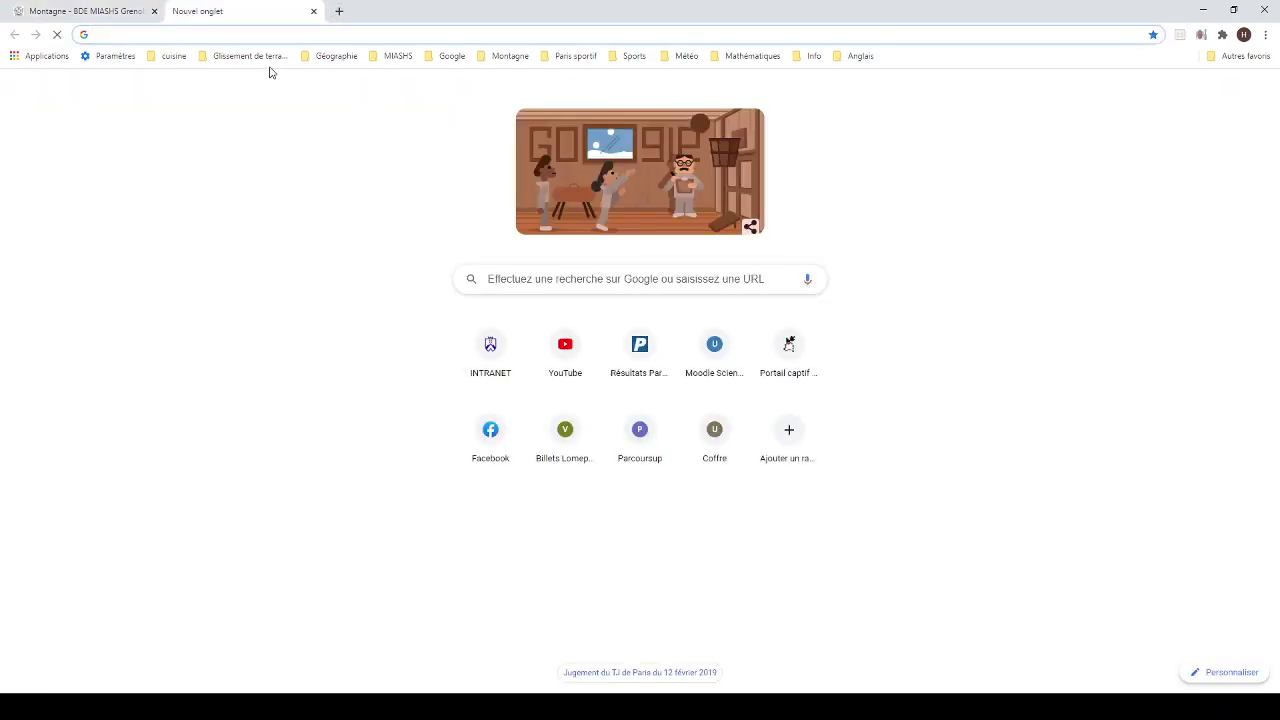
text(bde)
key(Return)
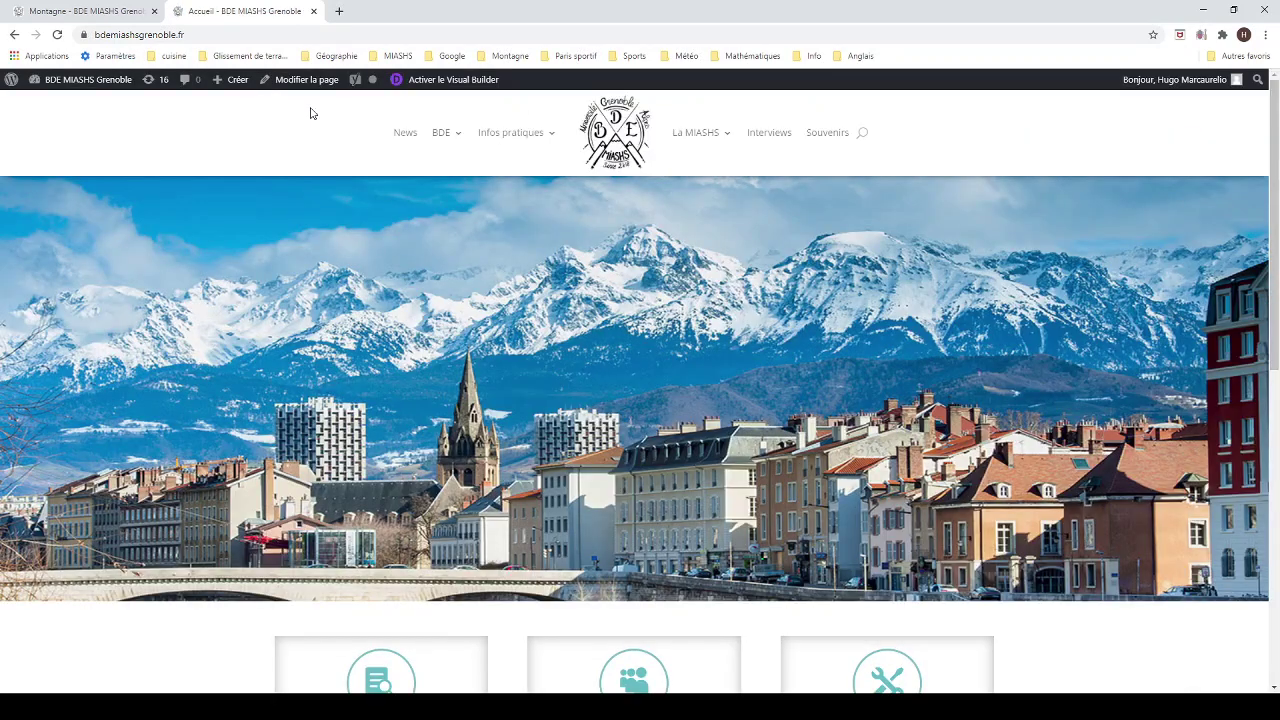
mouse_move(513, 146)
mouse_move(530, 205)
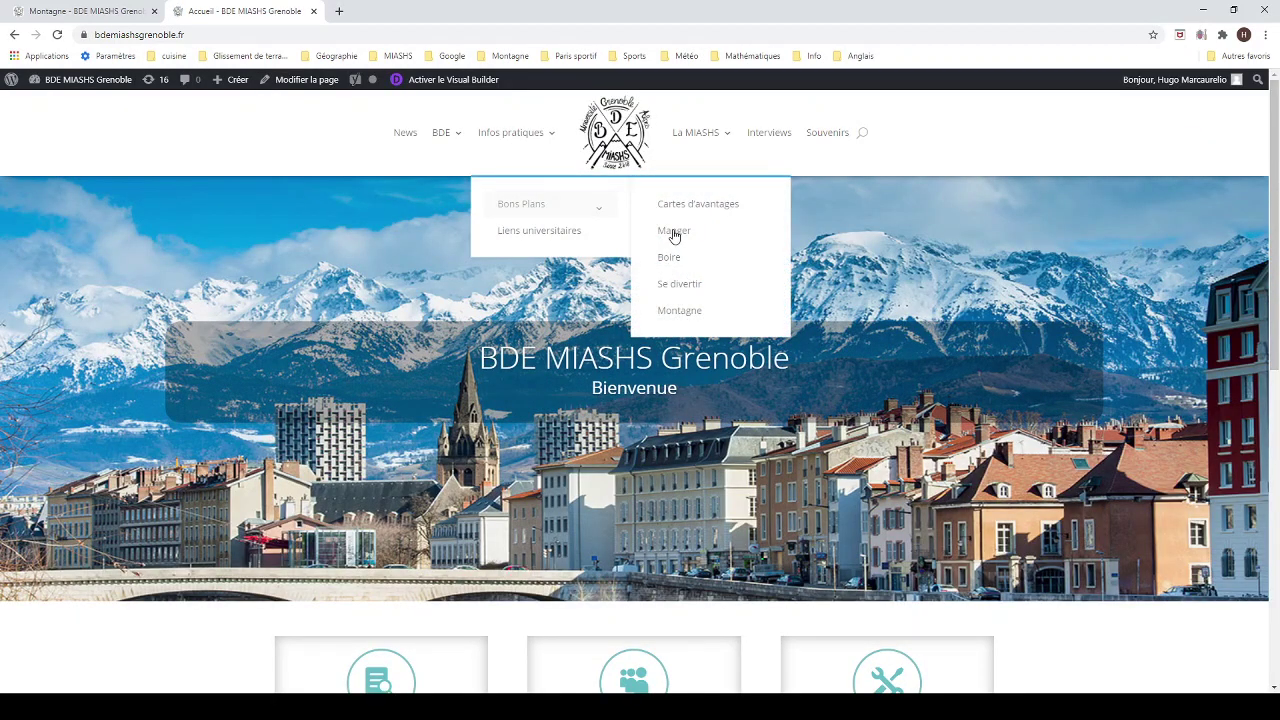
click(688, 312)
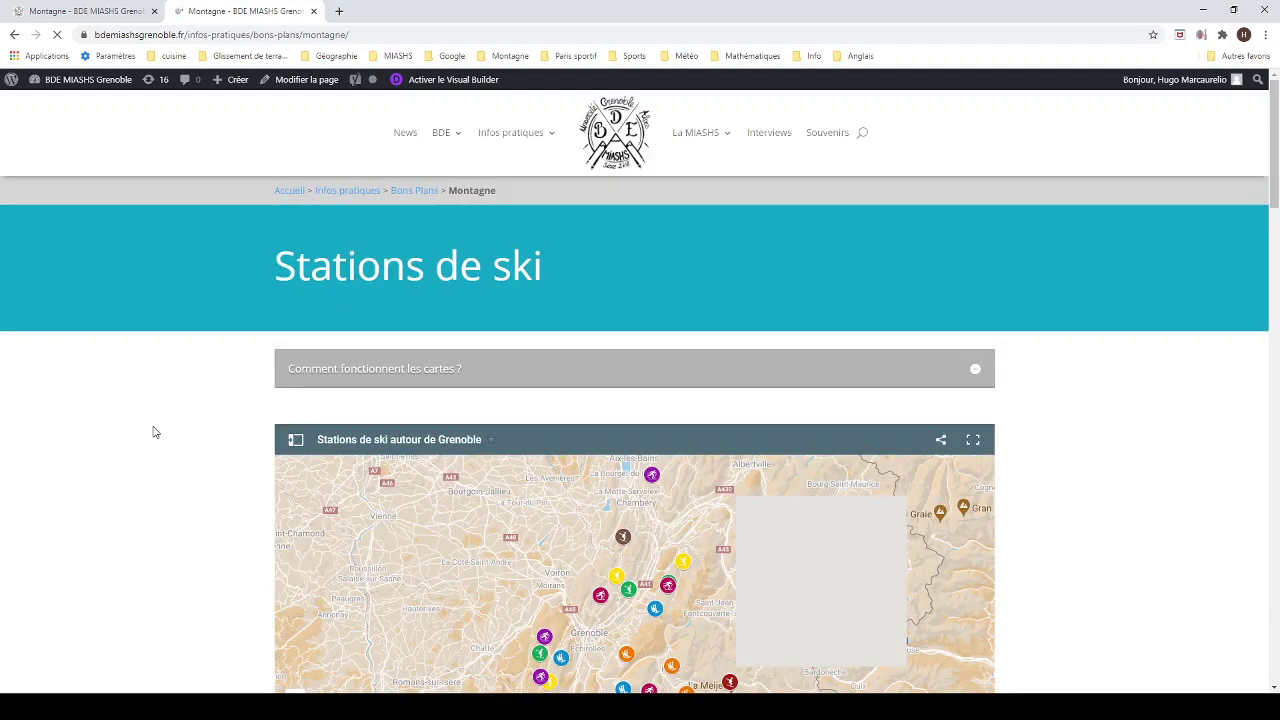
scroll(153, 432, down, 3)
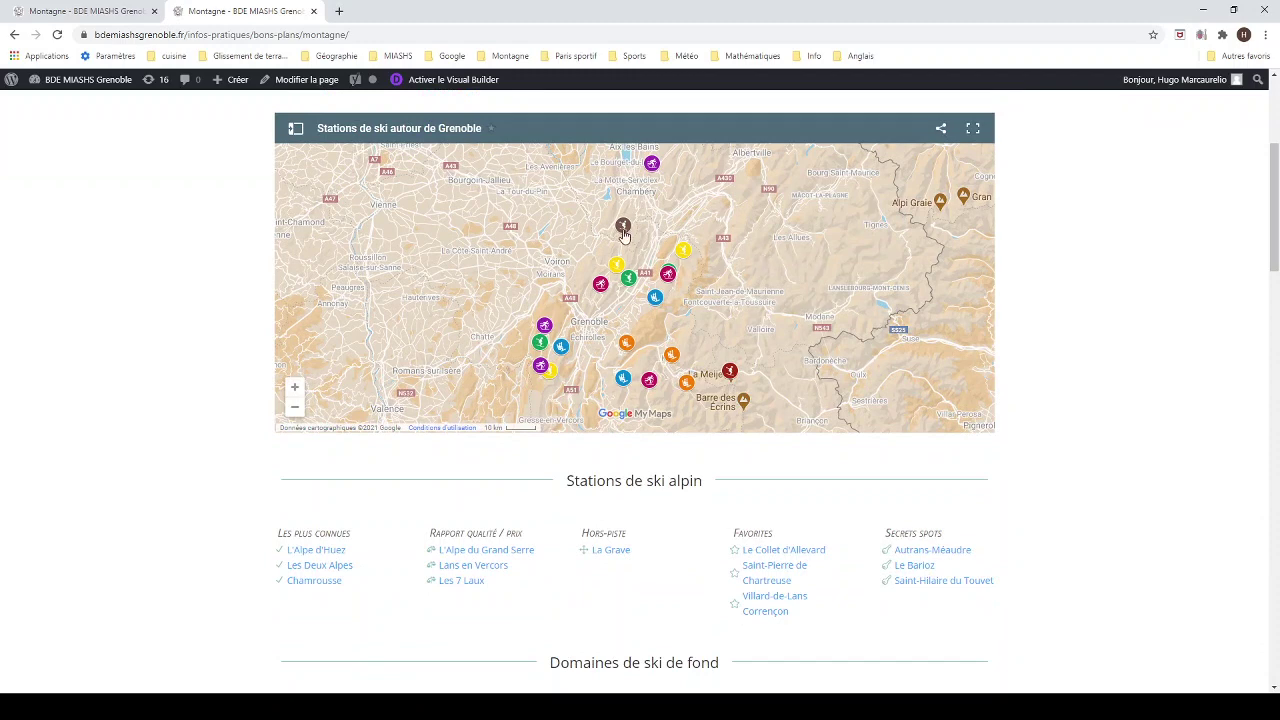
Open the embedded ski resort map full size in a new tab and display the Le Granier resort's details.
click(972, 128)
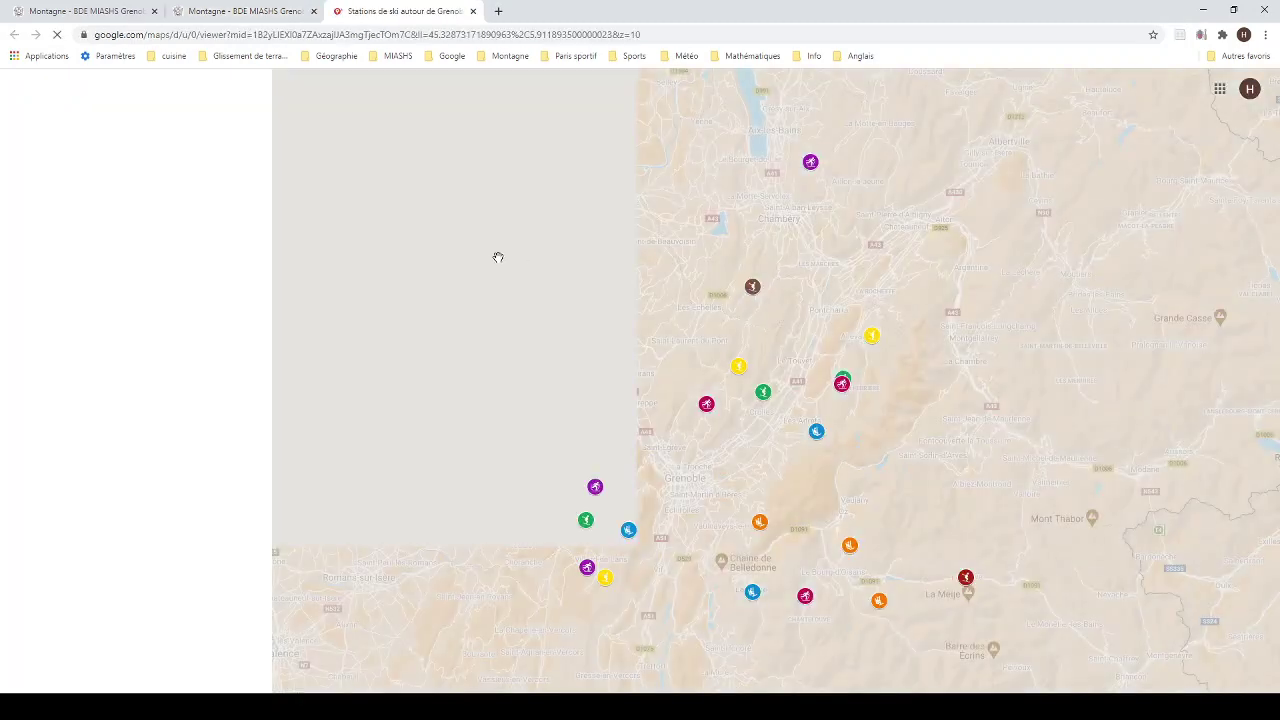
double_click(646, 34)
click(590, 242)
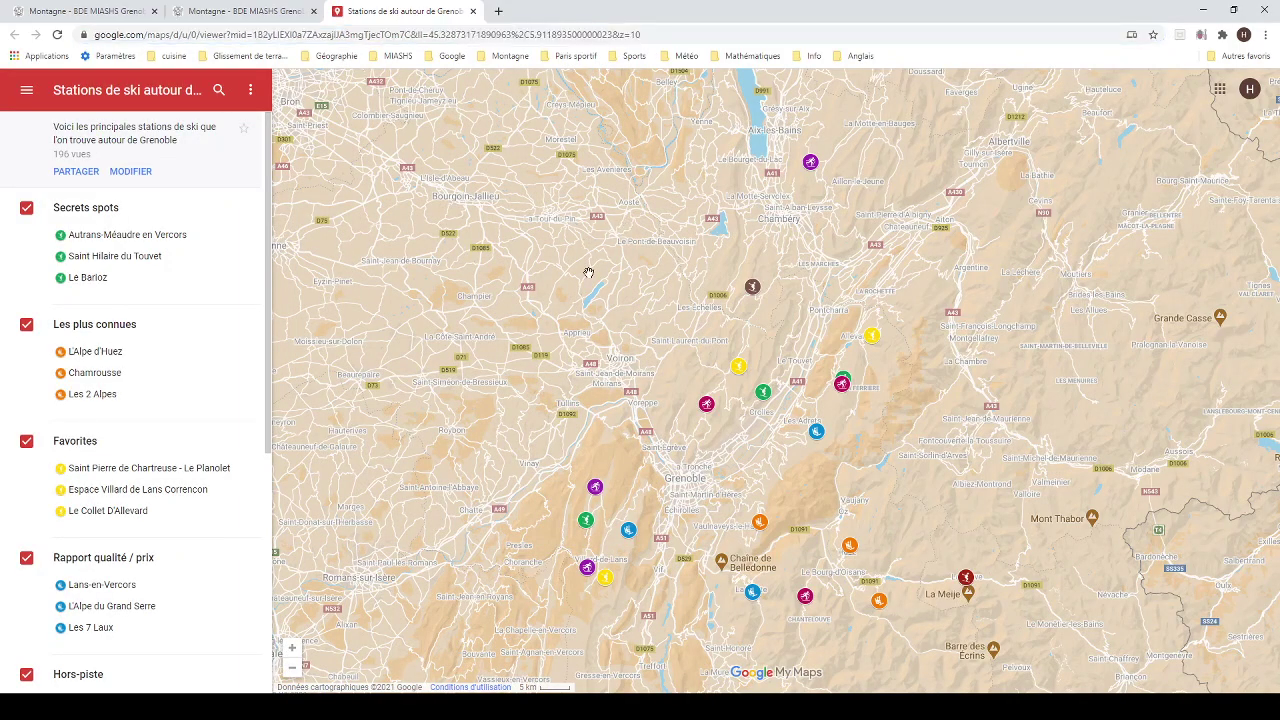
scroll(588, 272, up, 5)
scroll(588, 272, up, 3)
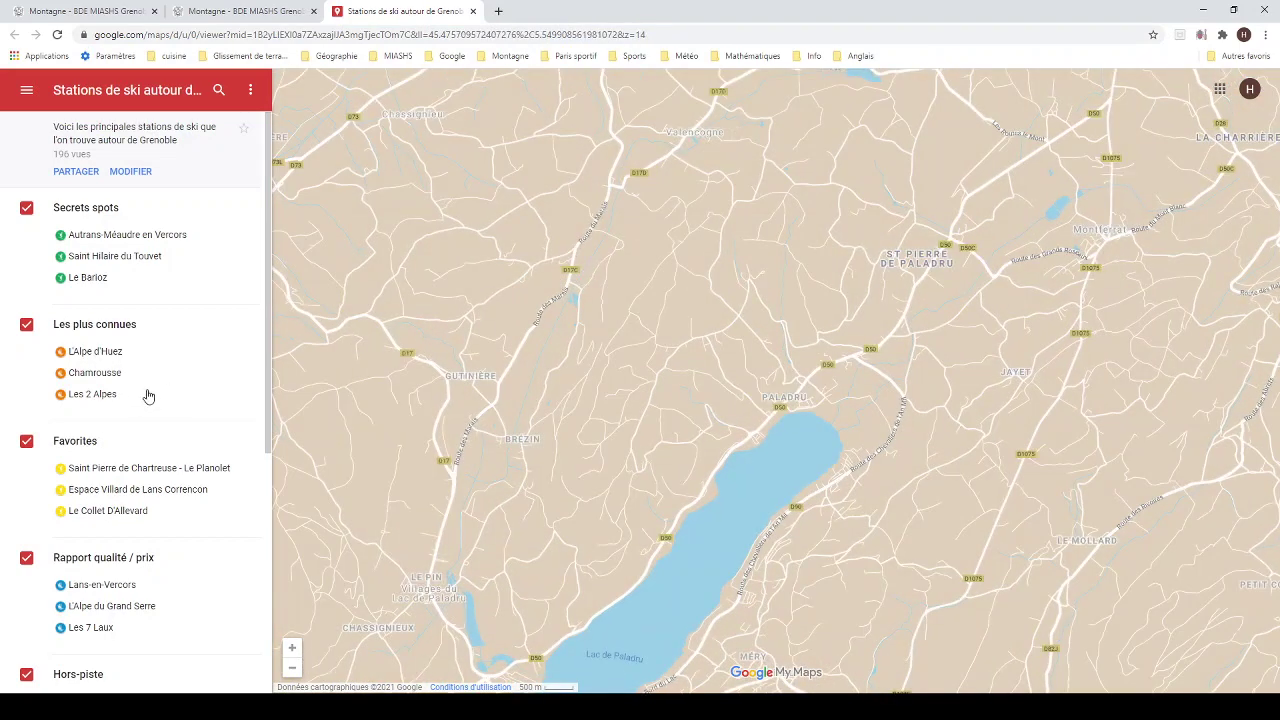
scroll(147, 396, down, 4)
click(82, 606)
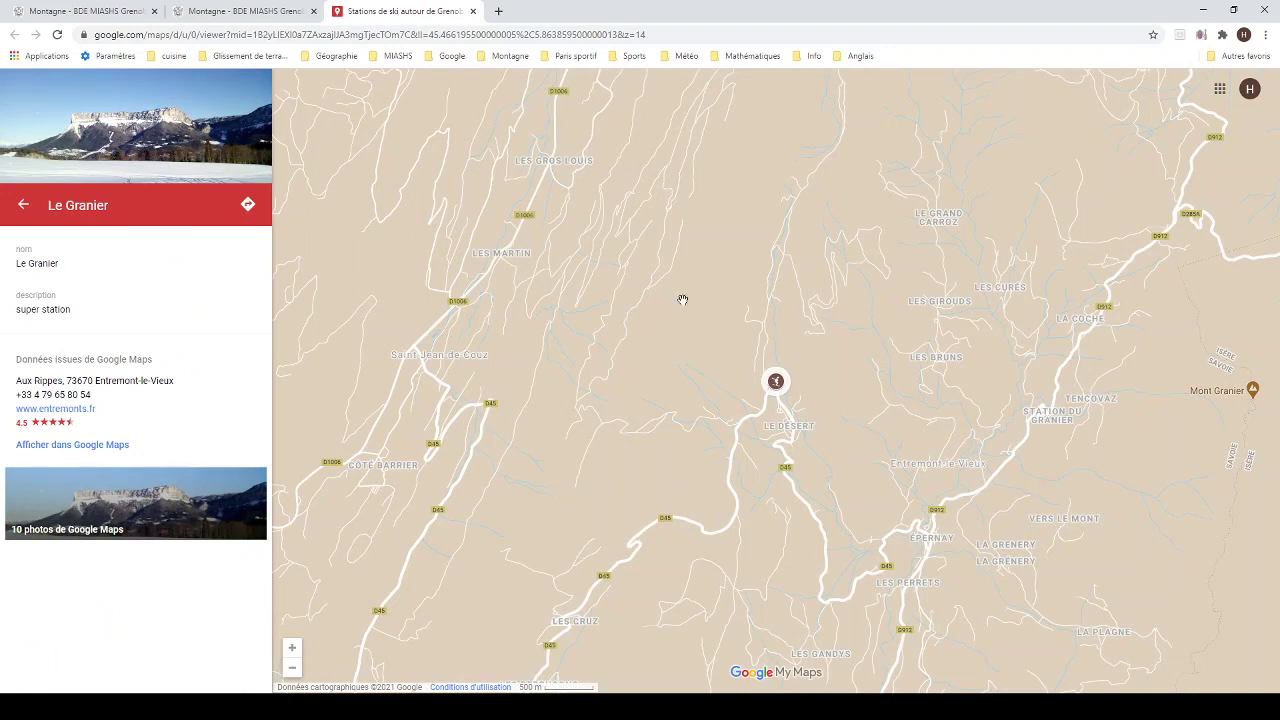
Copy the address of the Le Granier map view and replace the Le Granier list item's Link URL with it.
click(507, 36)
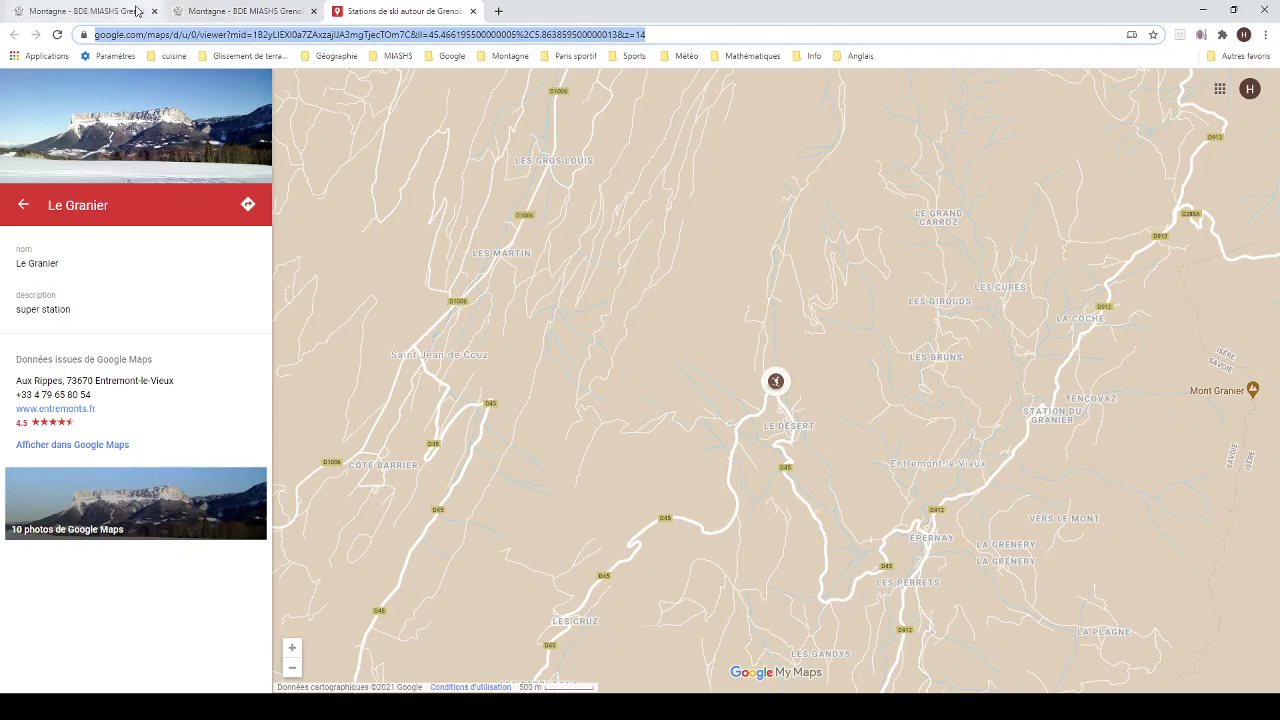
click(99, 12)
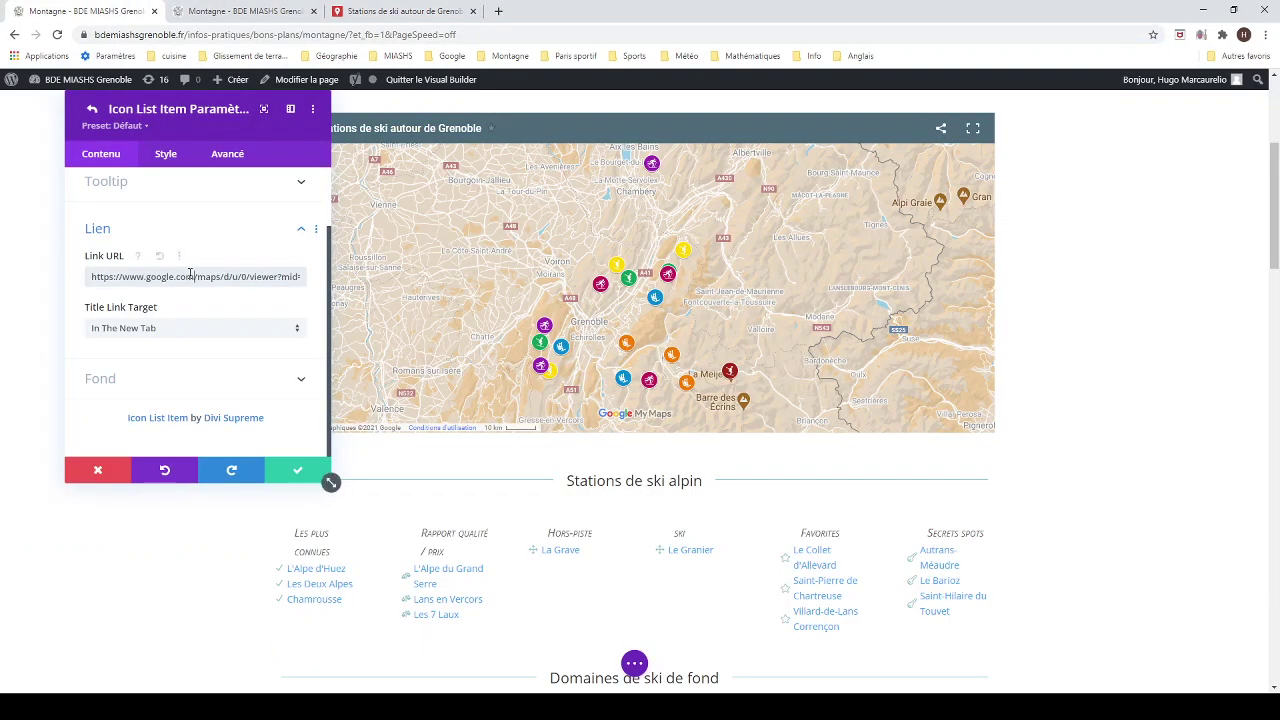
click(155, 257)
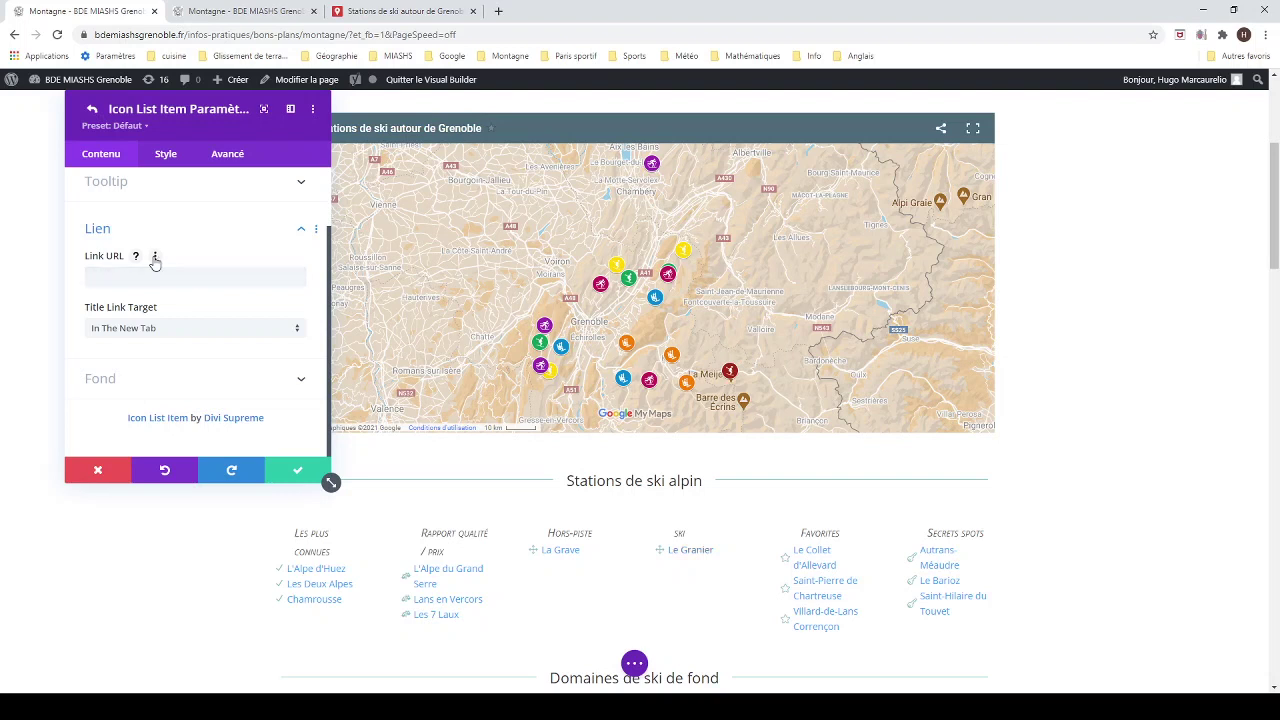
click(162, 275)
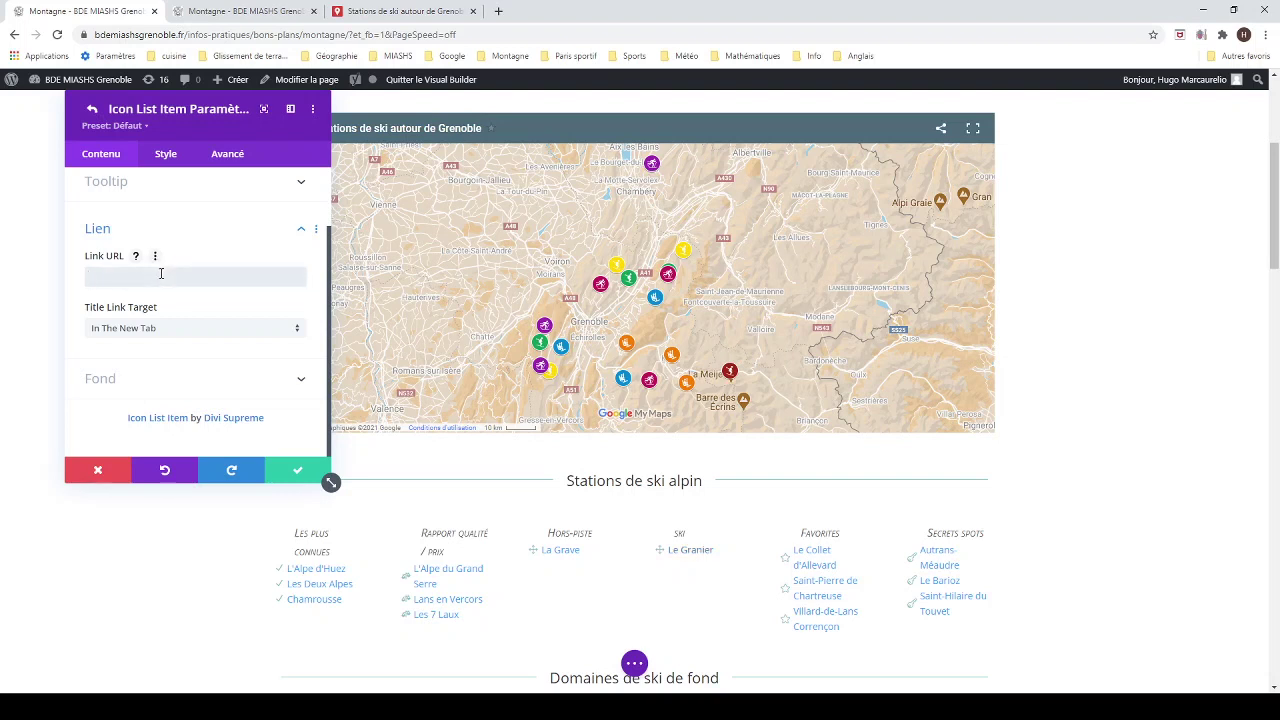
key(ctrl+v)
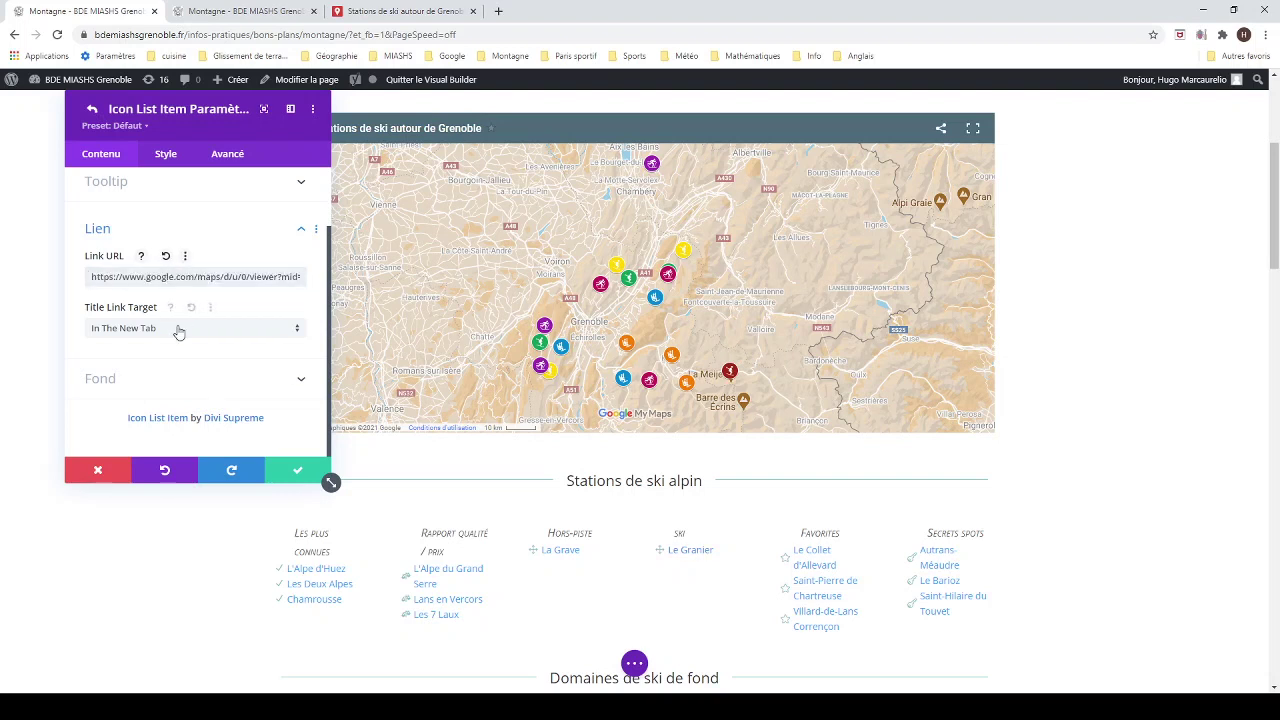
Set the Le Granier link's target to In The New Tab and save the item and its list module.
click(177, 329)
click(164, 364)
click(297, 471)
click(297, 471)
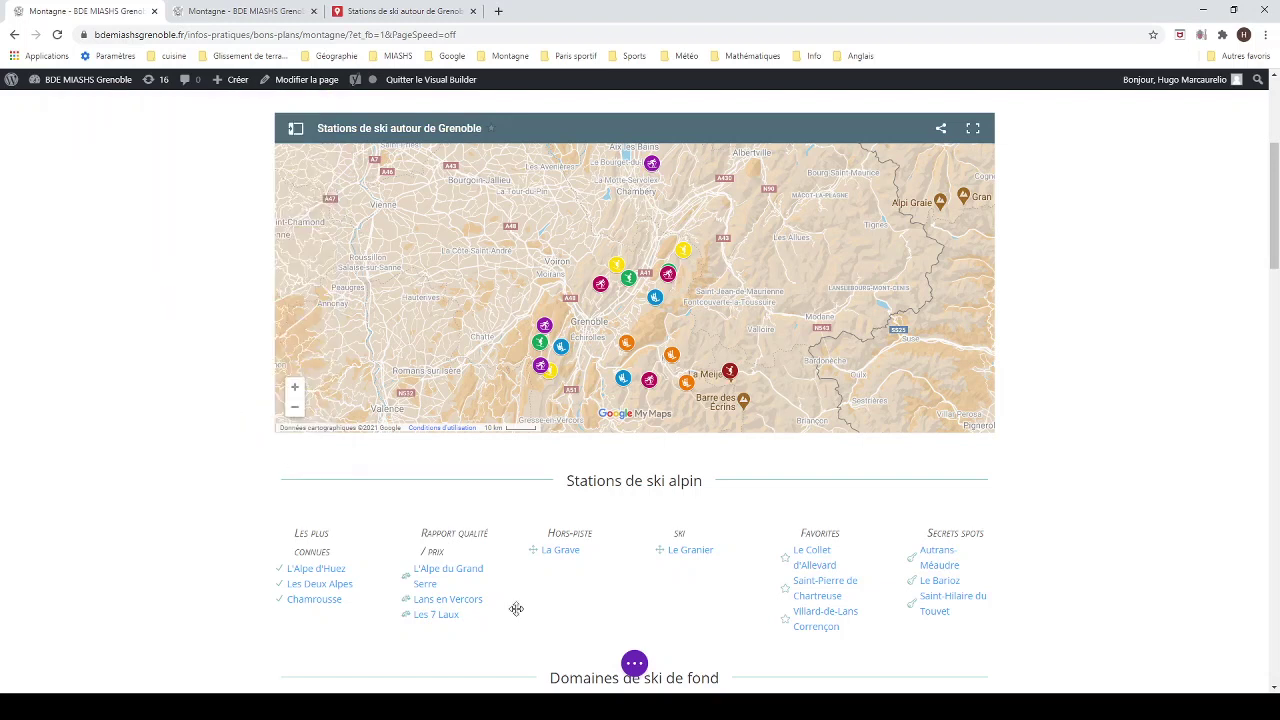
Expand the Divi builder's page controls to save the Montagne page.
click(634, 665)
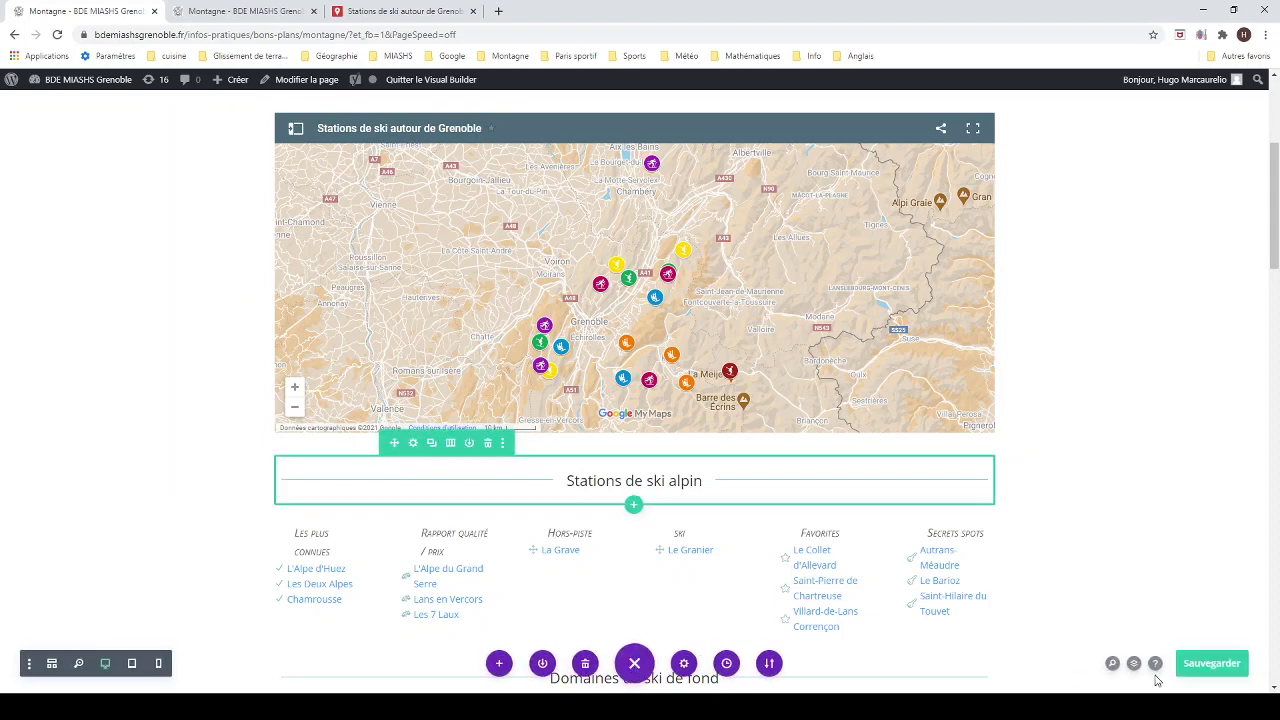